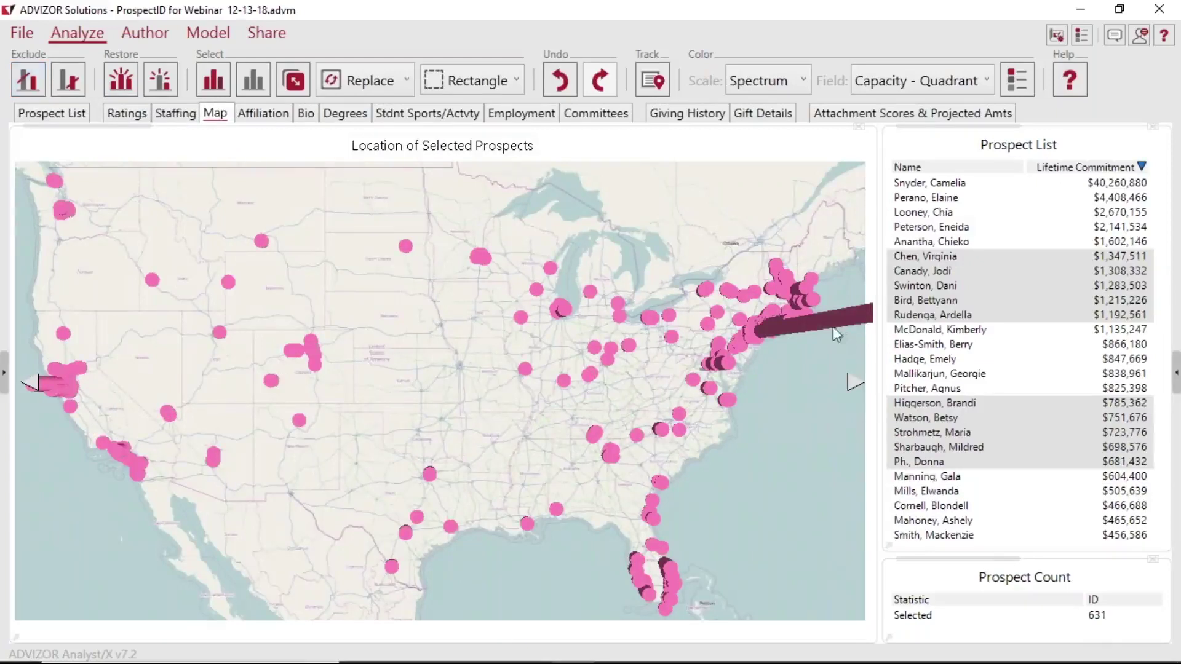
Step: On the Florida map, select the prospects along the southeast coast from south of Port St. Lucie to Miami and exclude all others
mouse_move(825, 326)
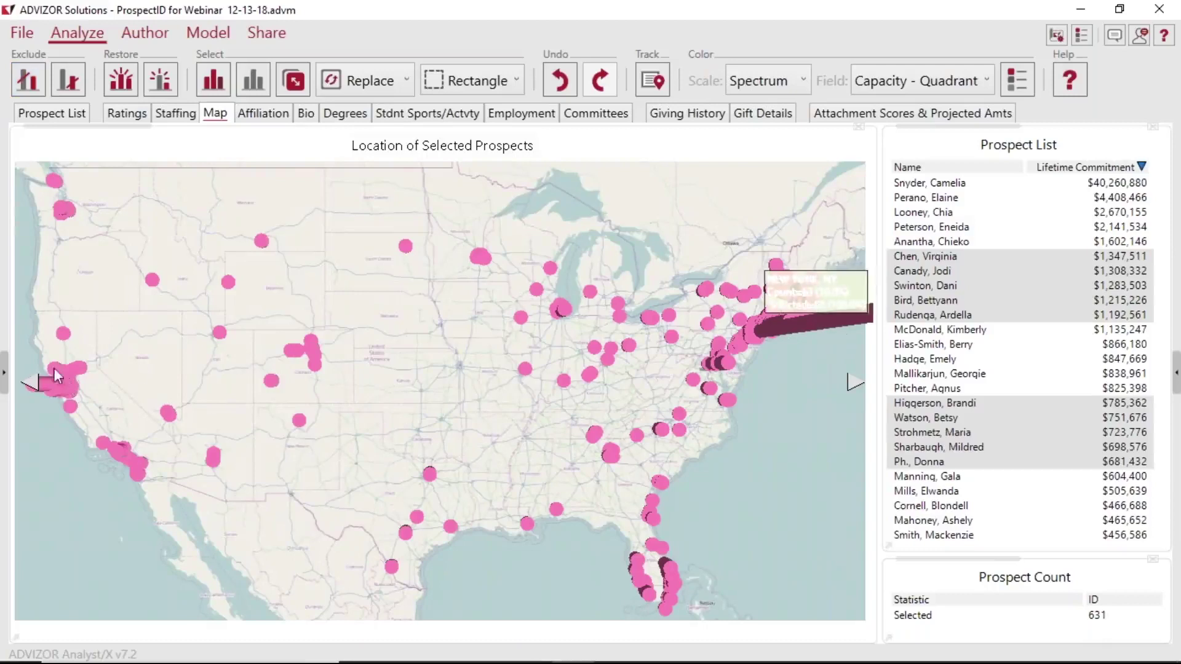
mouse_move(57, 399)
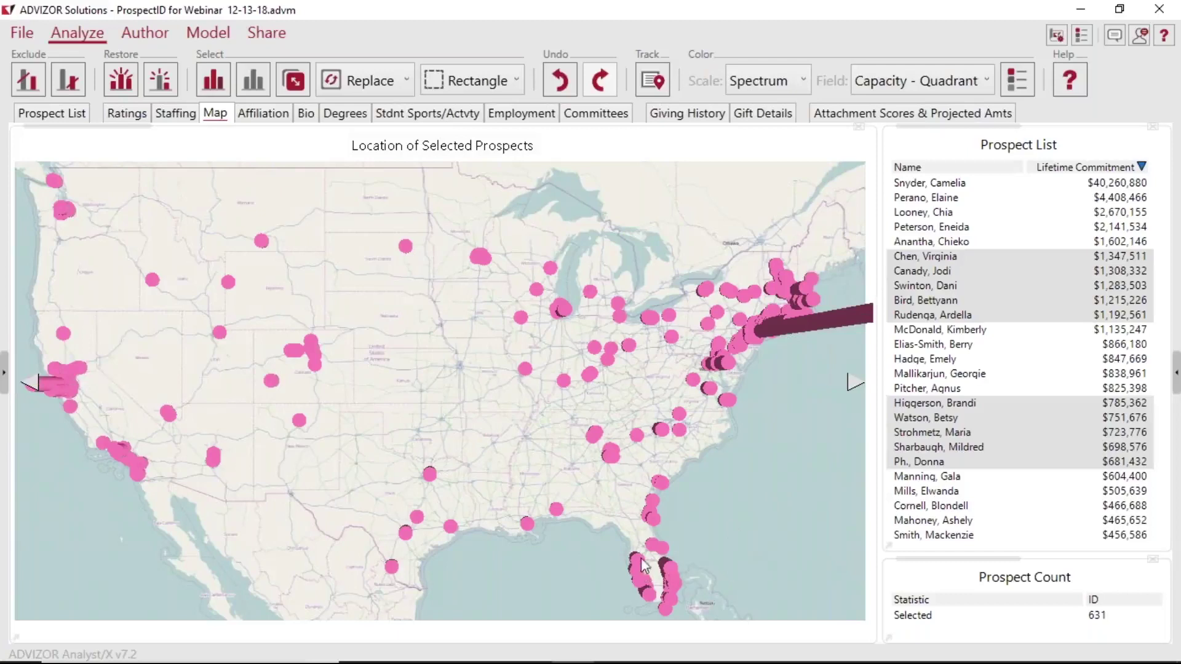
drag(639, 562, 684, 615)
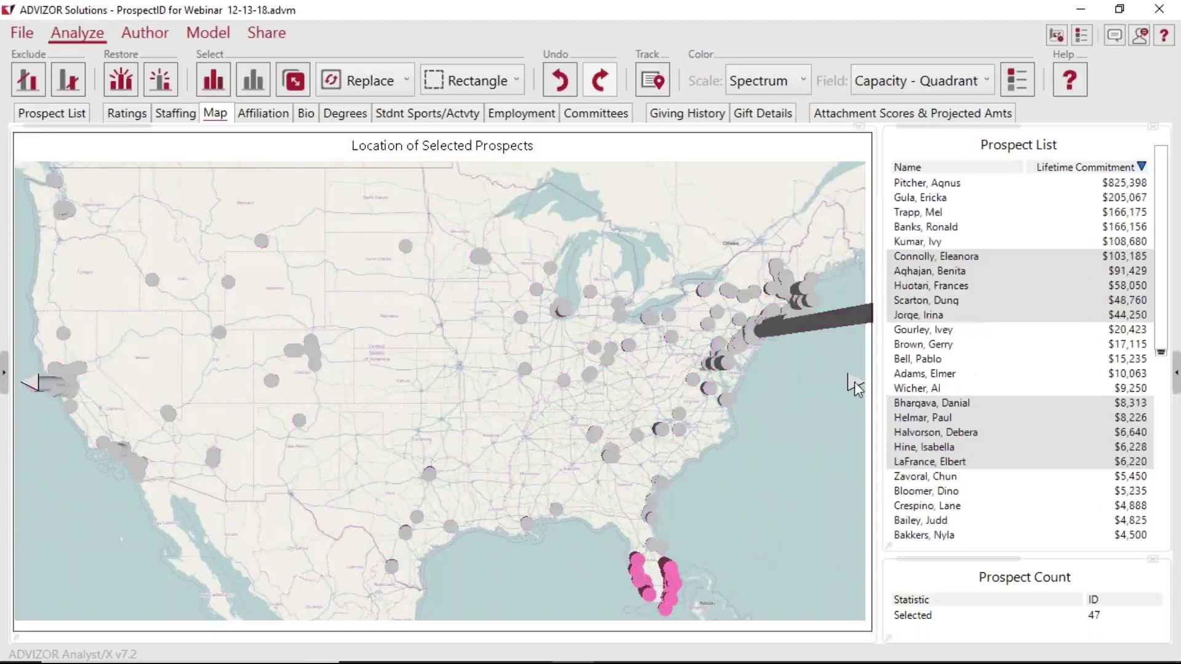
click(855, 385)
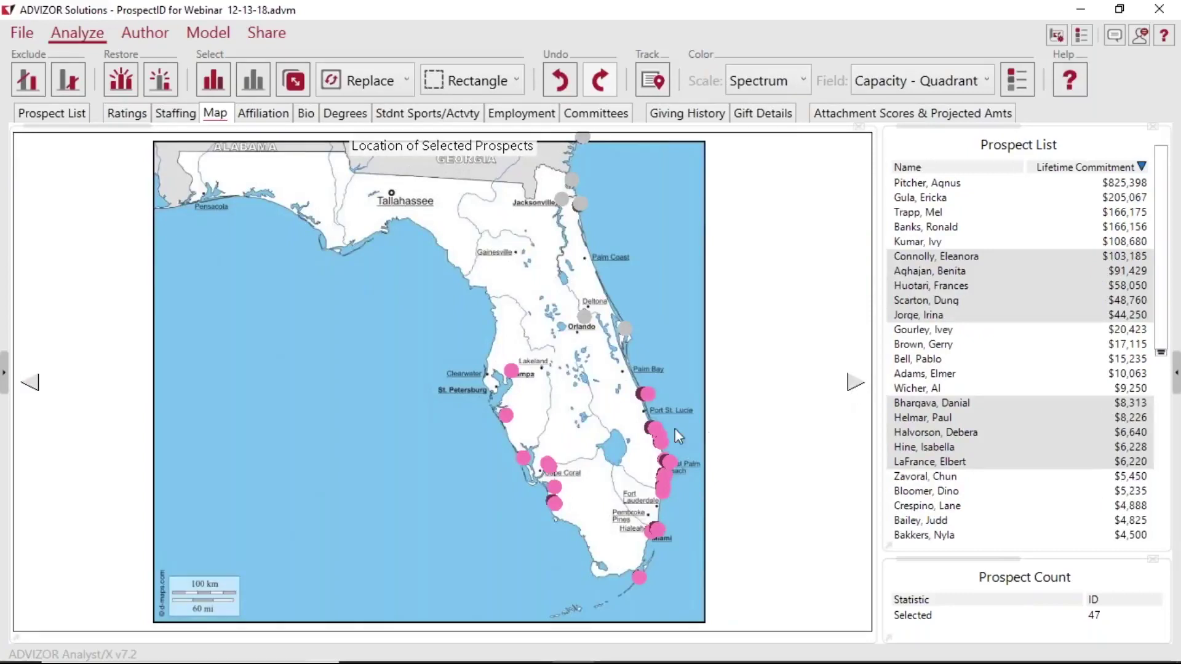
drag(642, 414, 680, 541)
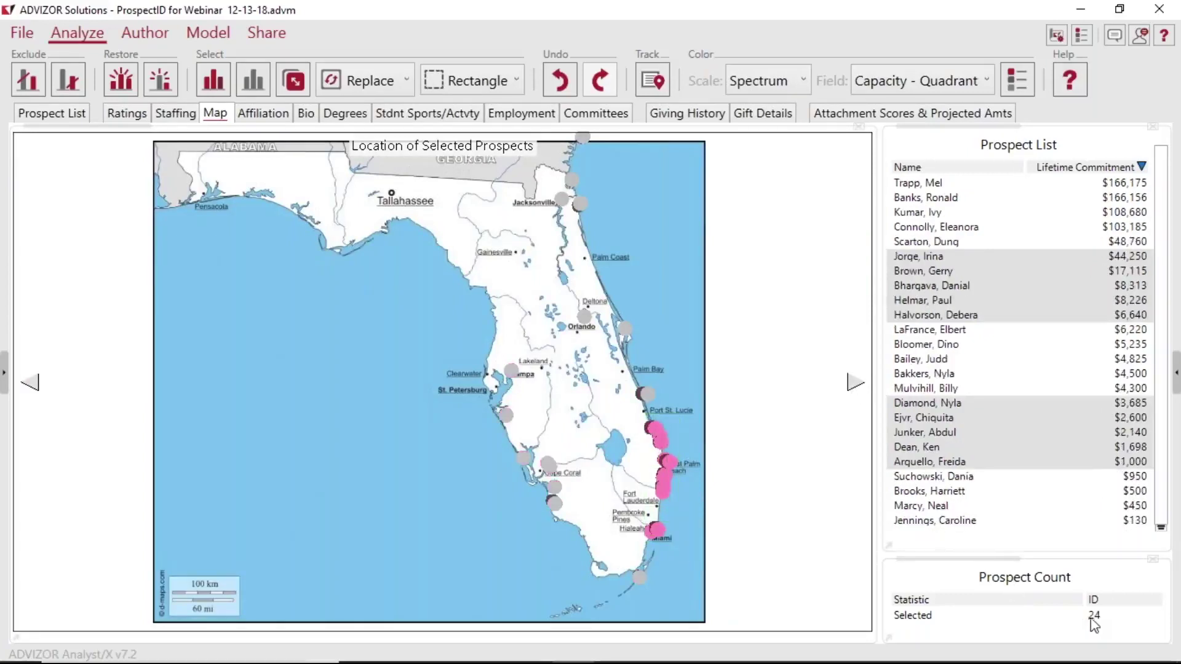
click(23, 85)
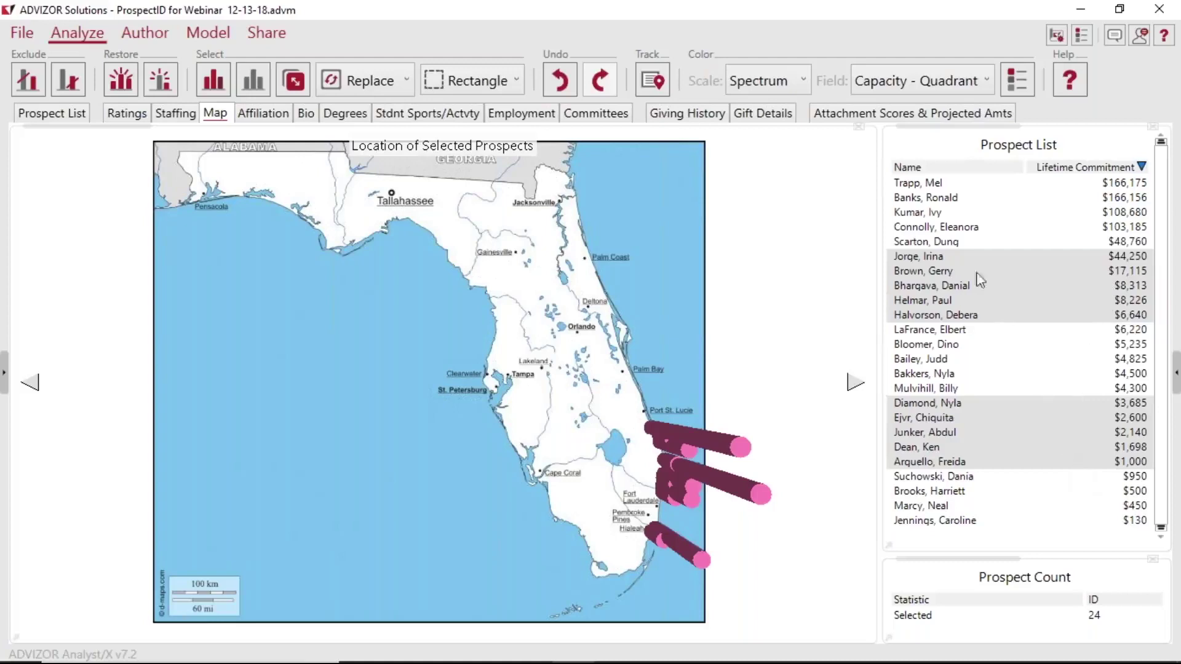
Step: From the attachment scores, isolate the prospect with two committees and no gifts in the last five years in the Committees view
click(840, 115)
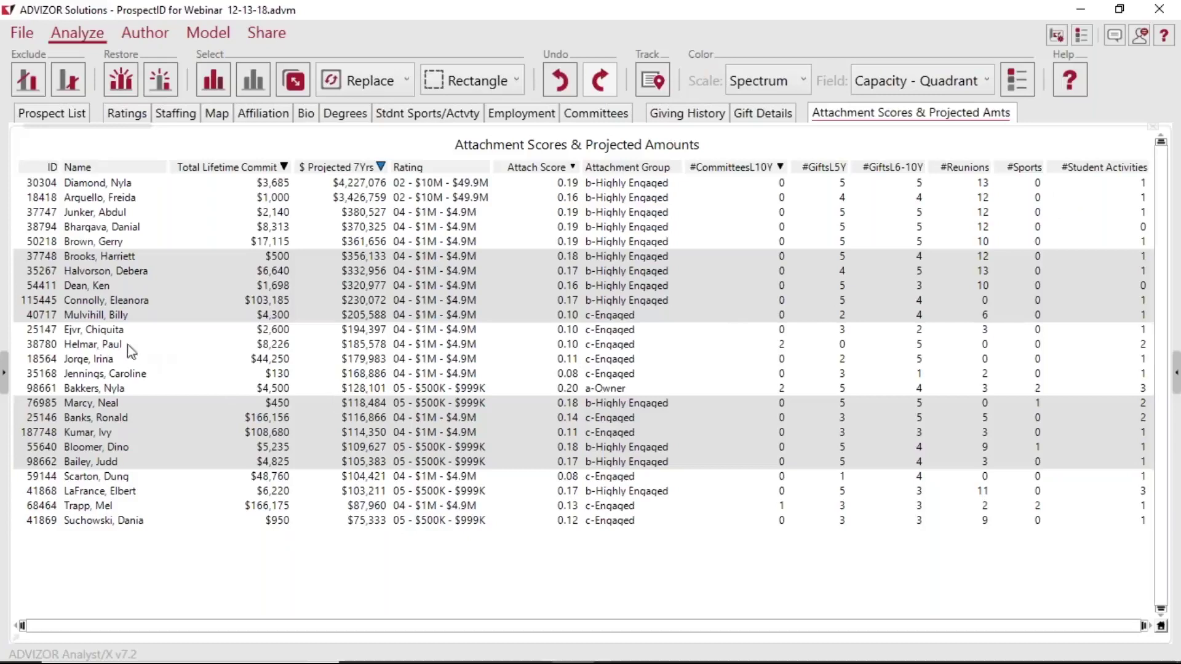
click(783, 346)
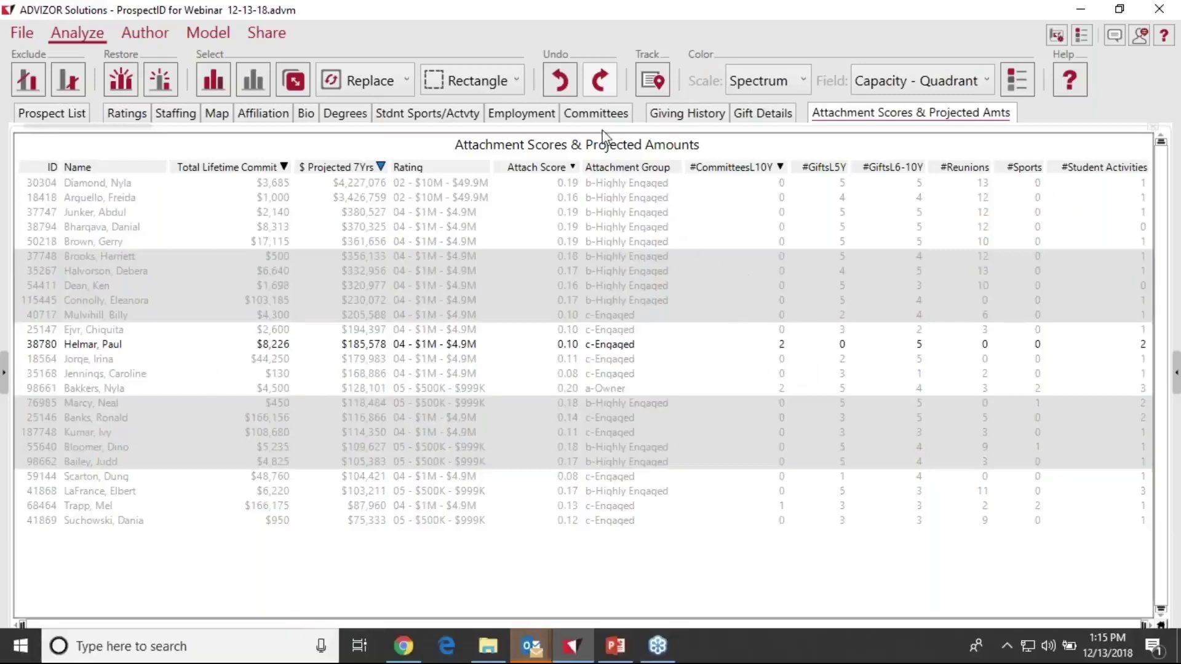
click(585, 117)
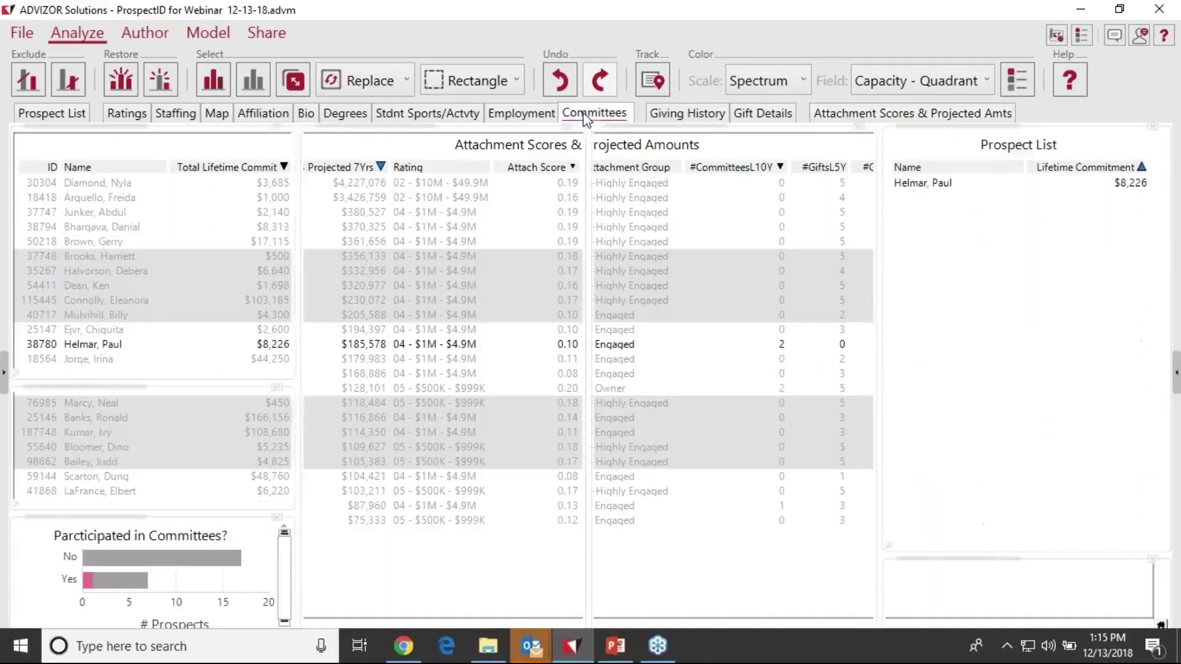
click(31, 79)
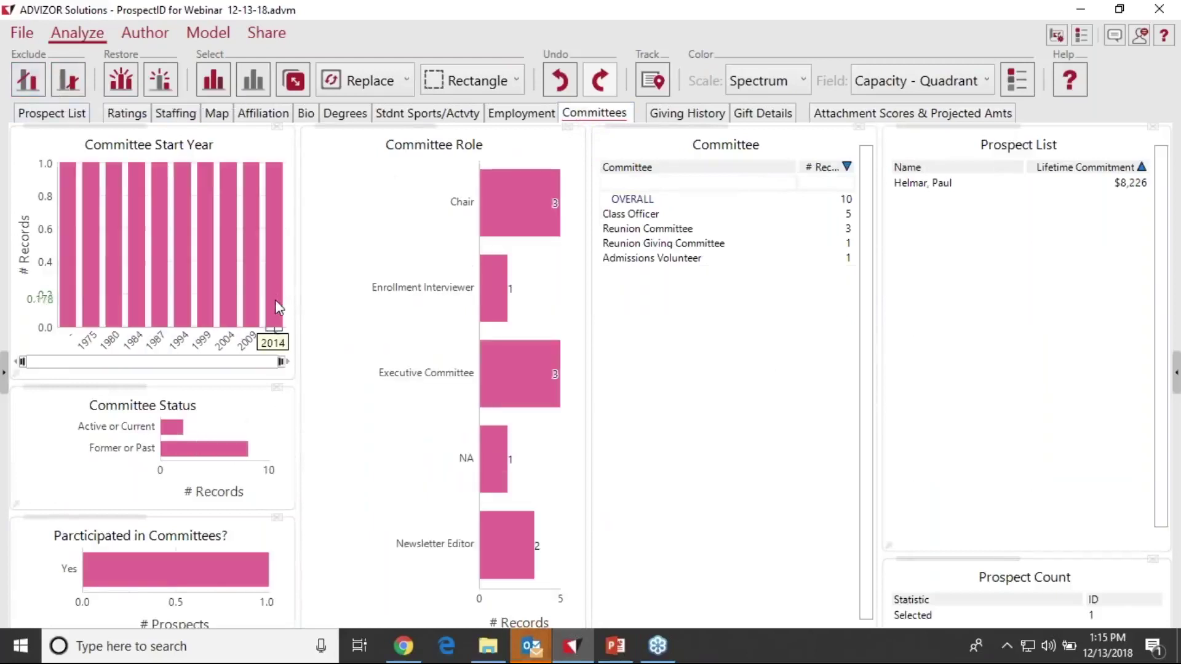
Step: Examine the prospect's committee records for start years 2009 and 2014, reselect all years, and return to the attachment scores
drag(249, 317, 284, 335)
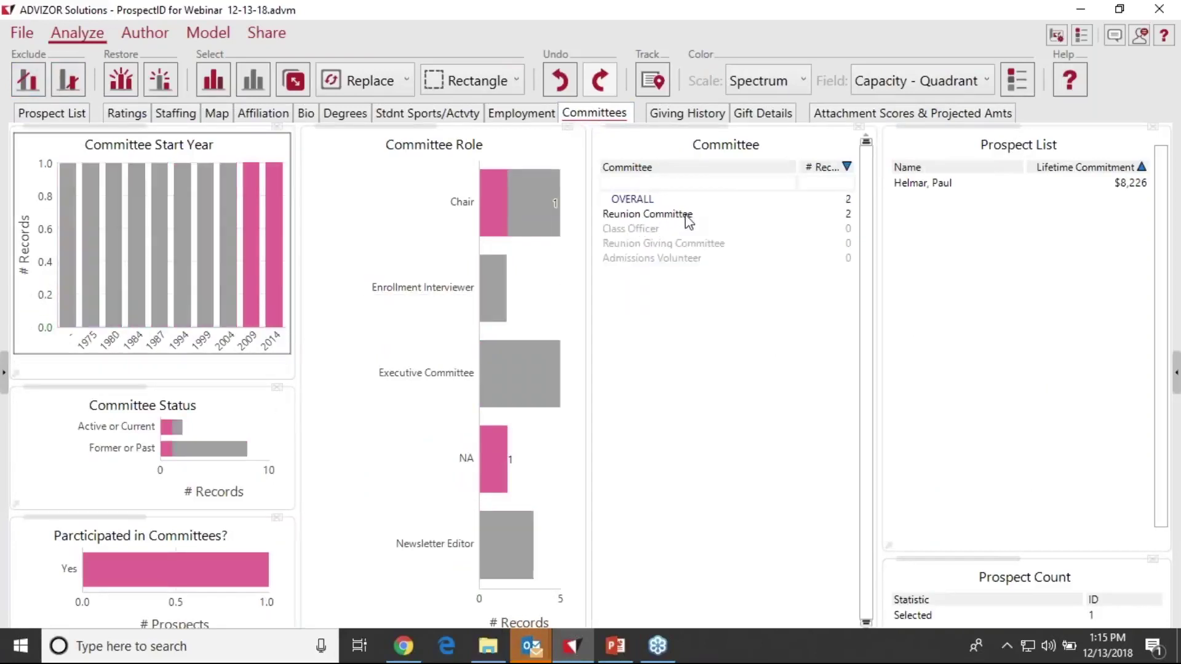
drag(68, 251, 283, 303)
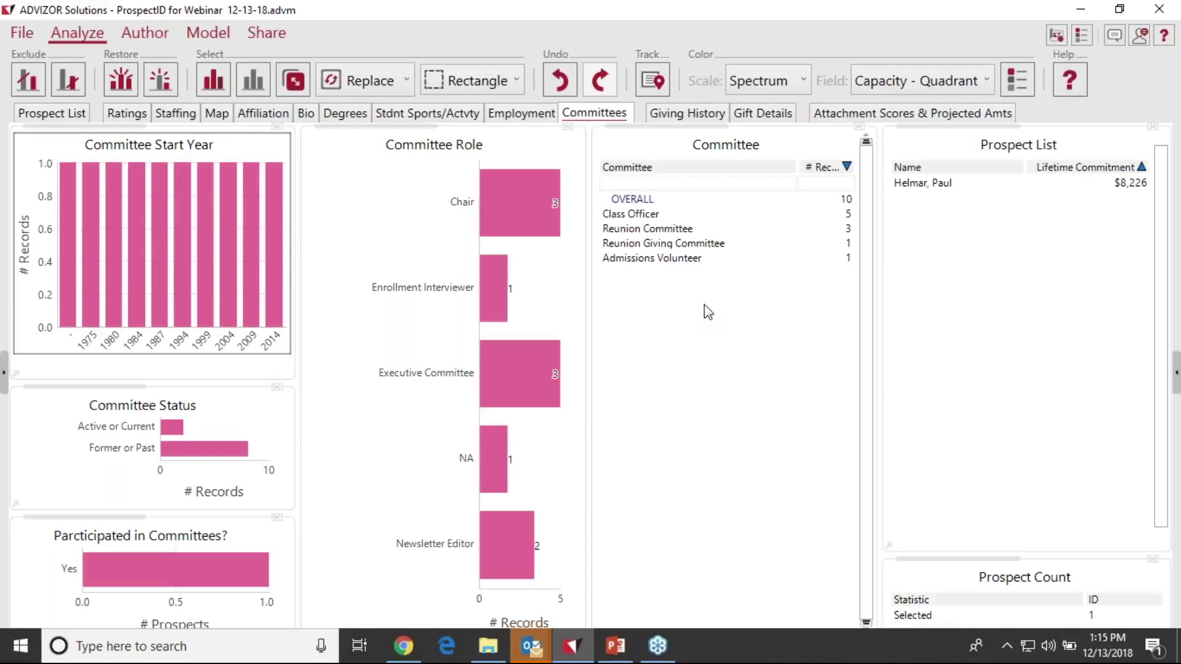
click(834, 117)
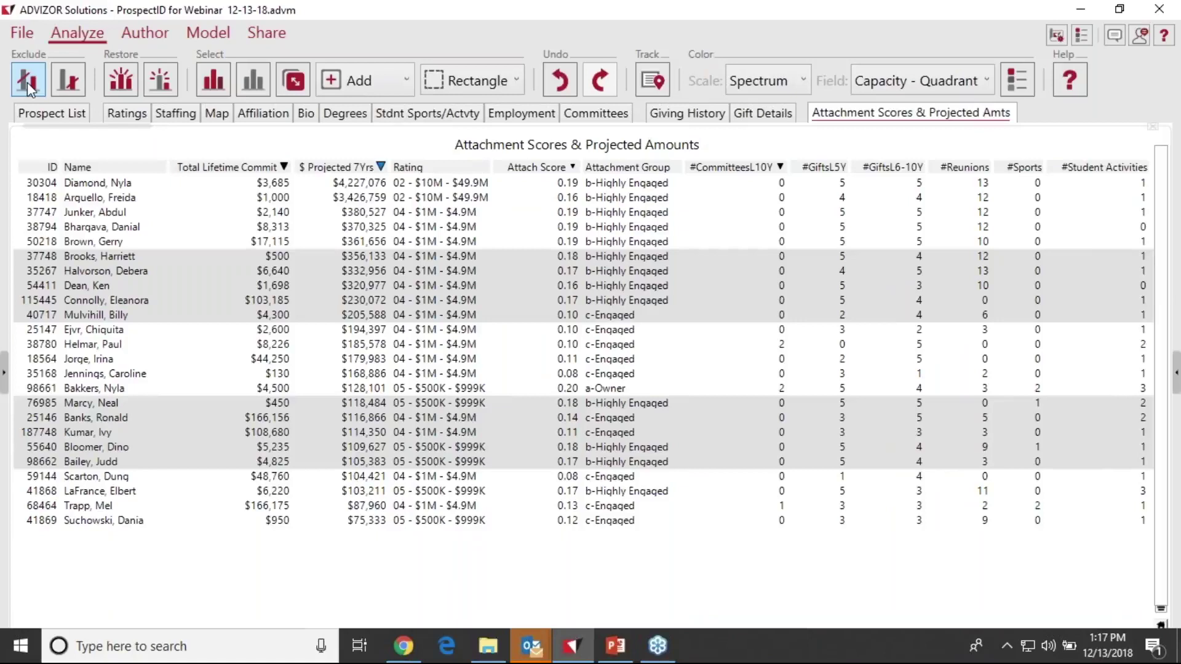
Step: Export the prospect list table to the Desktop as a CSV file named "dinner list"
click(39, 112)
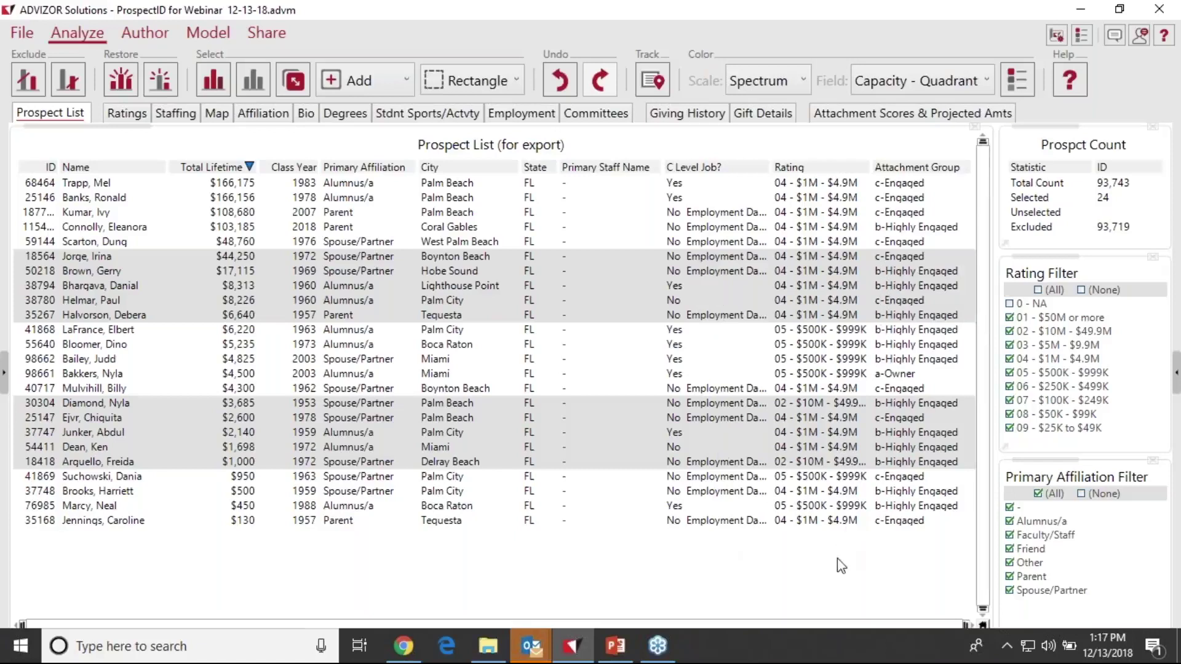
right_click(176, 513)
click(184, 490)
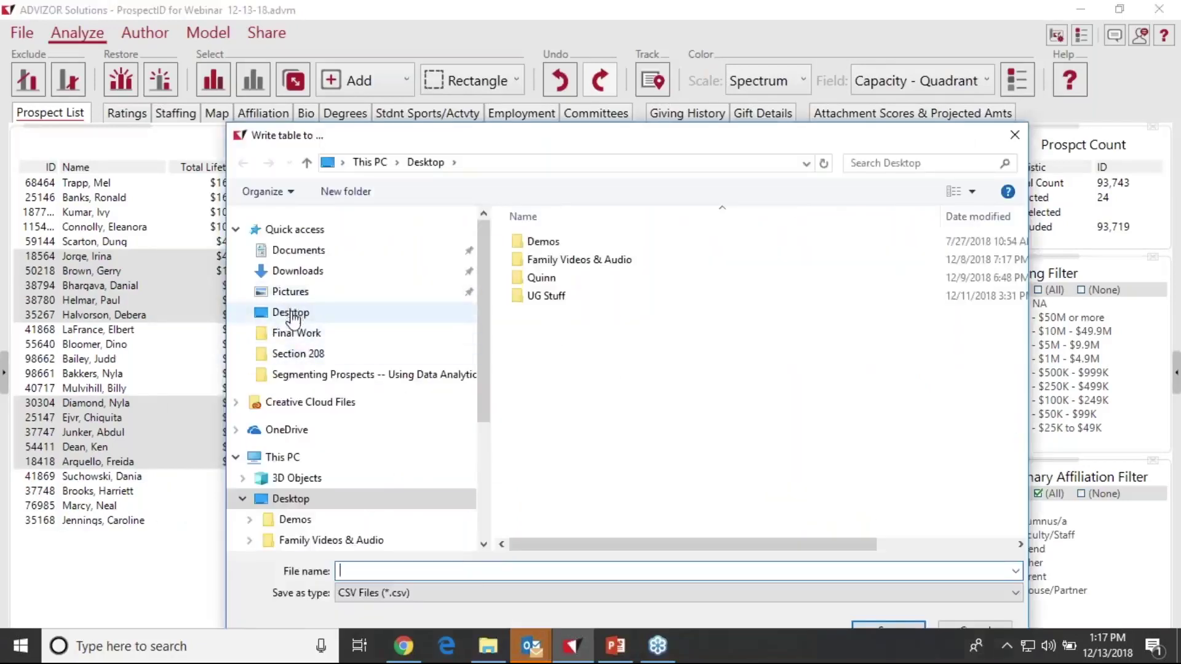
click(385, 570)
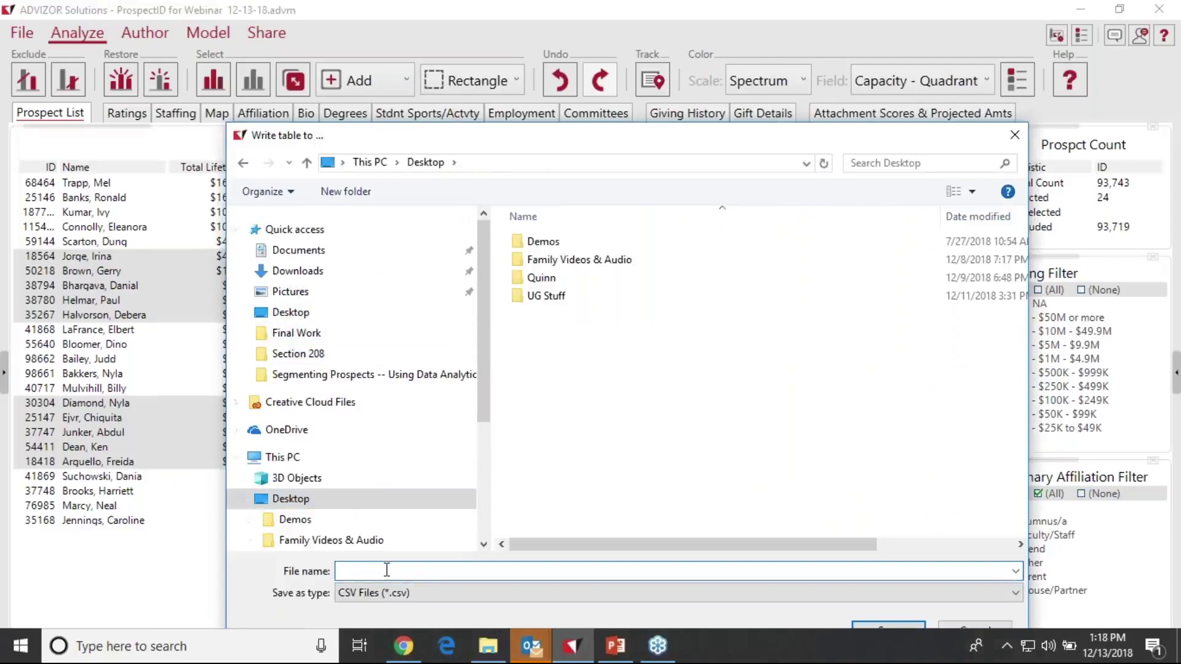
text(e)
key(BackSpace)
text(dinner list)
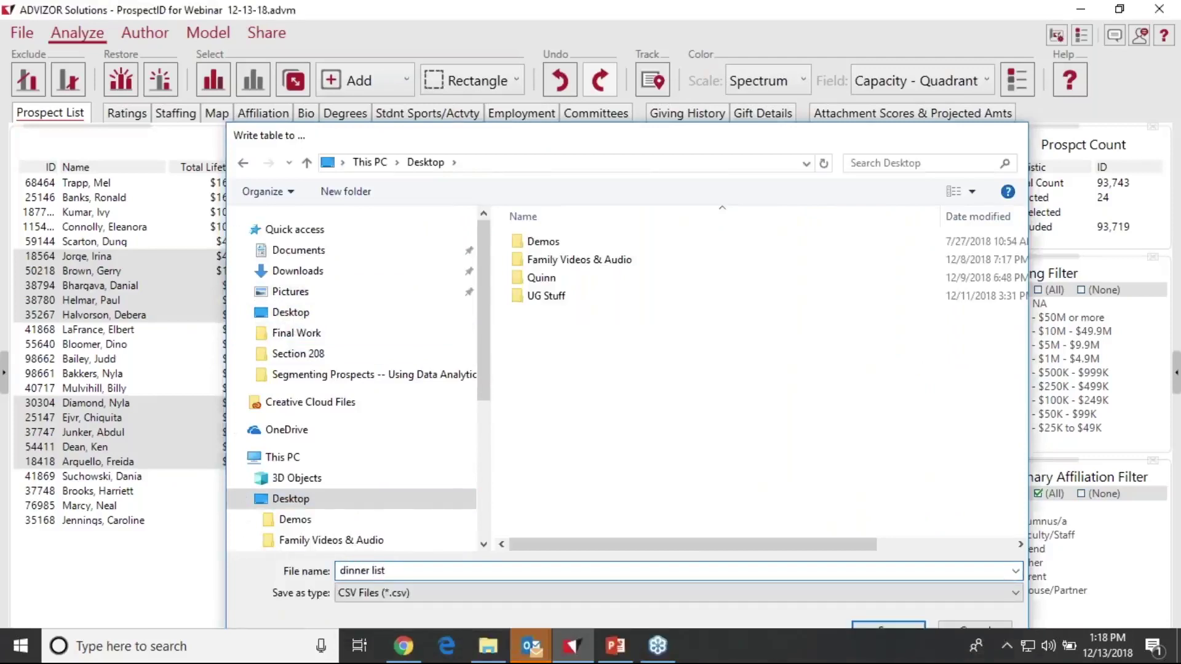
key(Return)
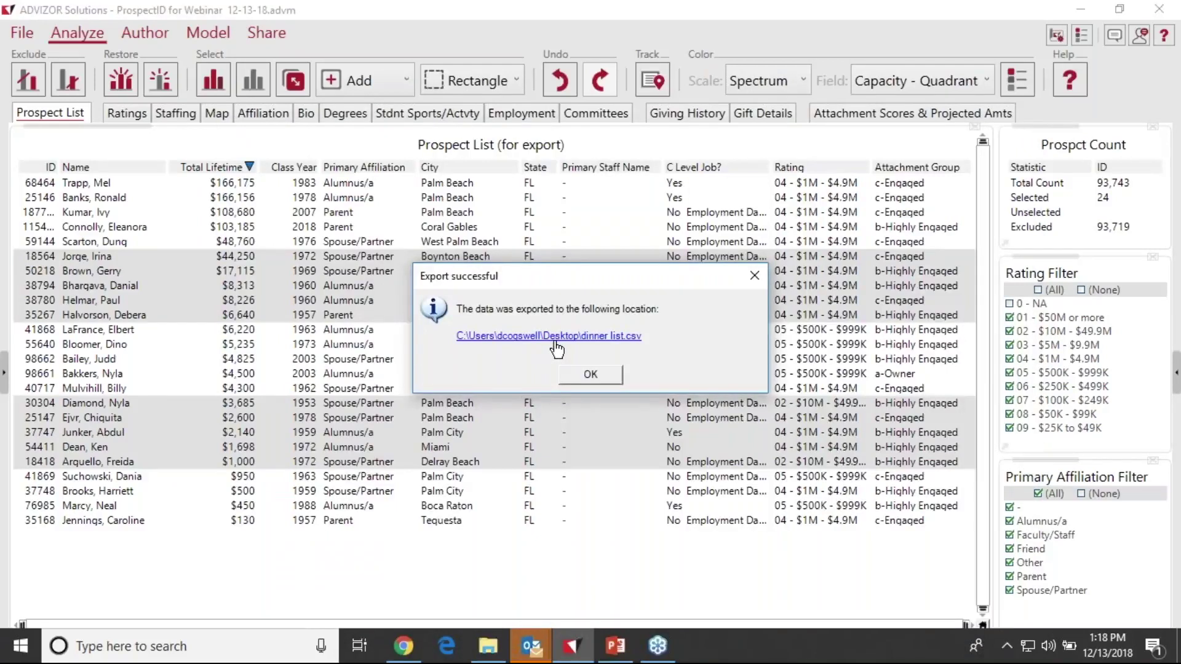
Step: Open the exported dinner list.csv in Excel, maximize it, and make the header row bold and underlined
click(554, 342)
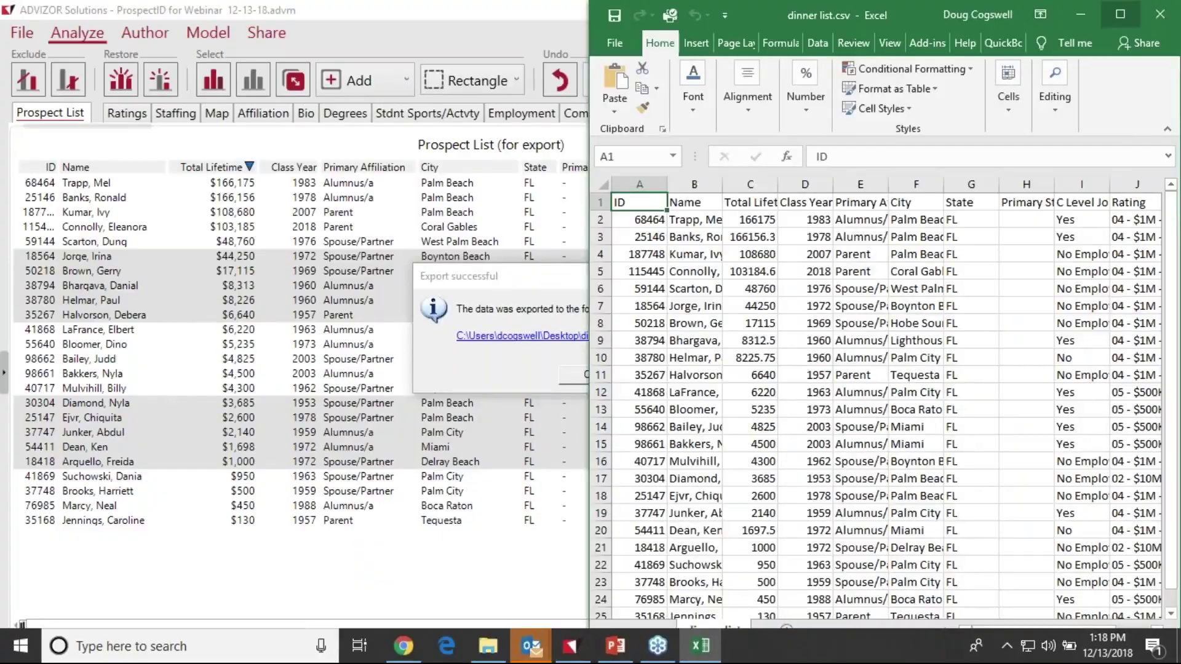
click(1120, 14)
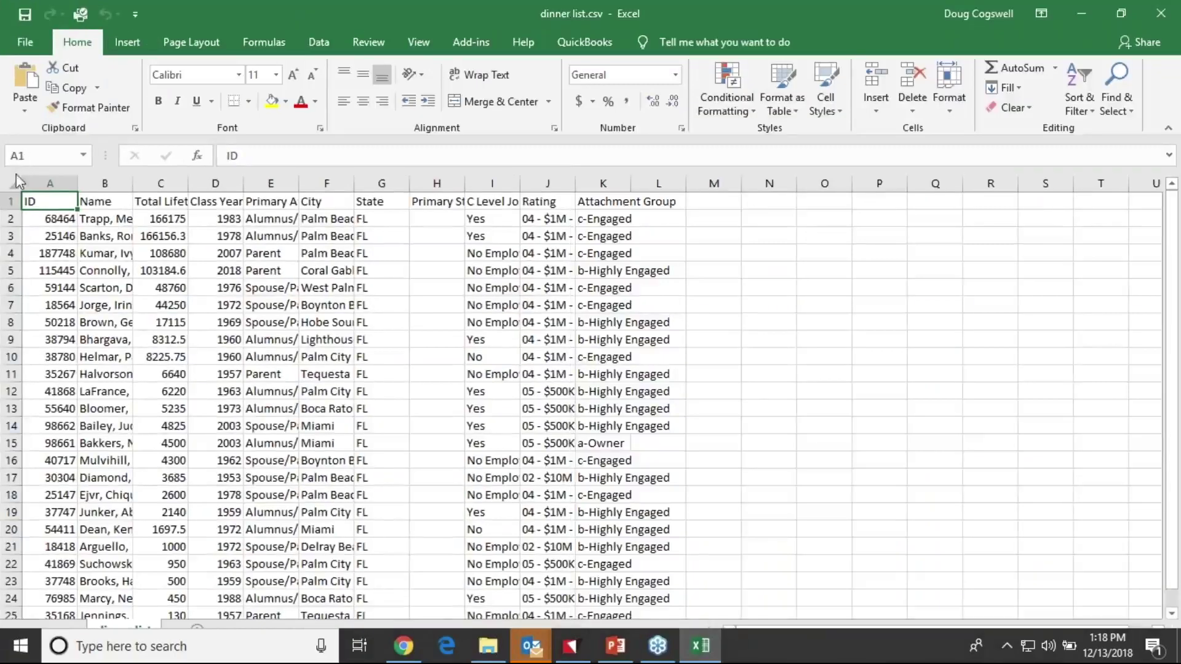
click(11, 201)
click(158, 100)
click(196, 100)
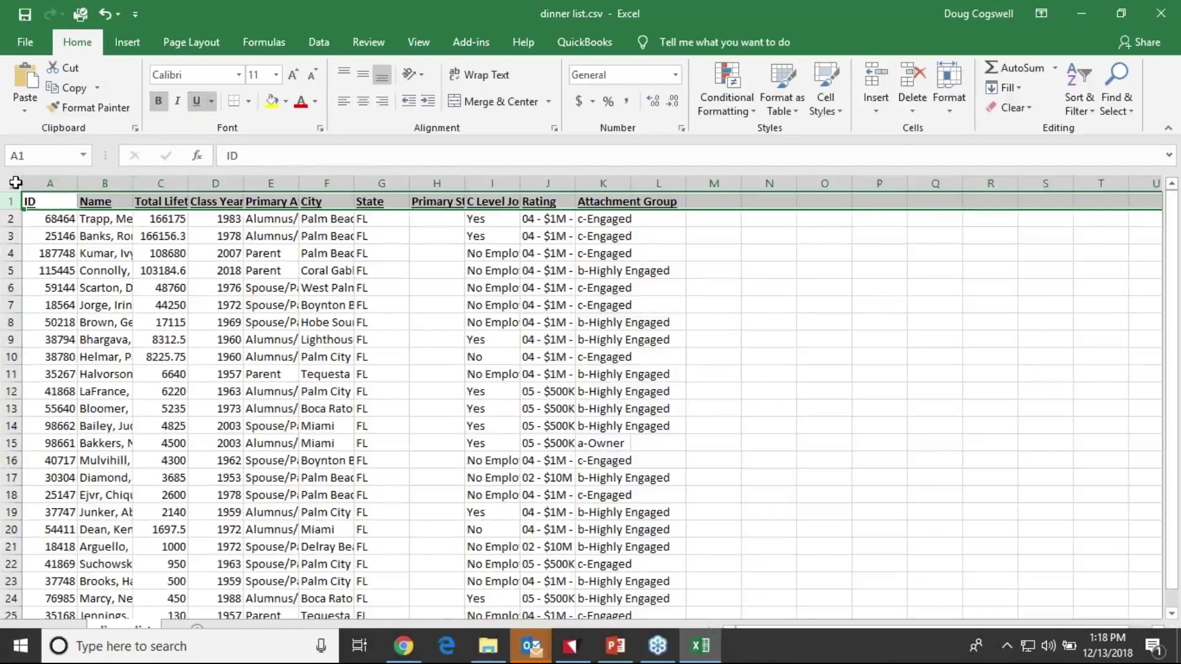
Step: Autofit the width of all columns in the sheet and look through the exported rows
click(14, 183)
double_click(80, 187)
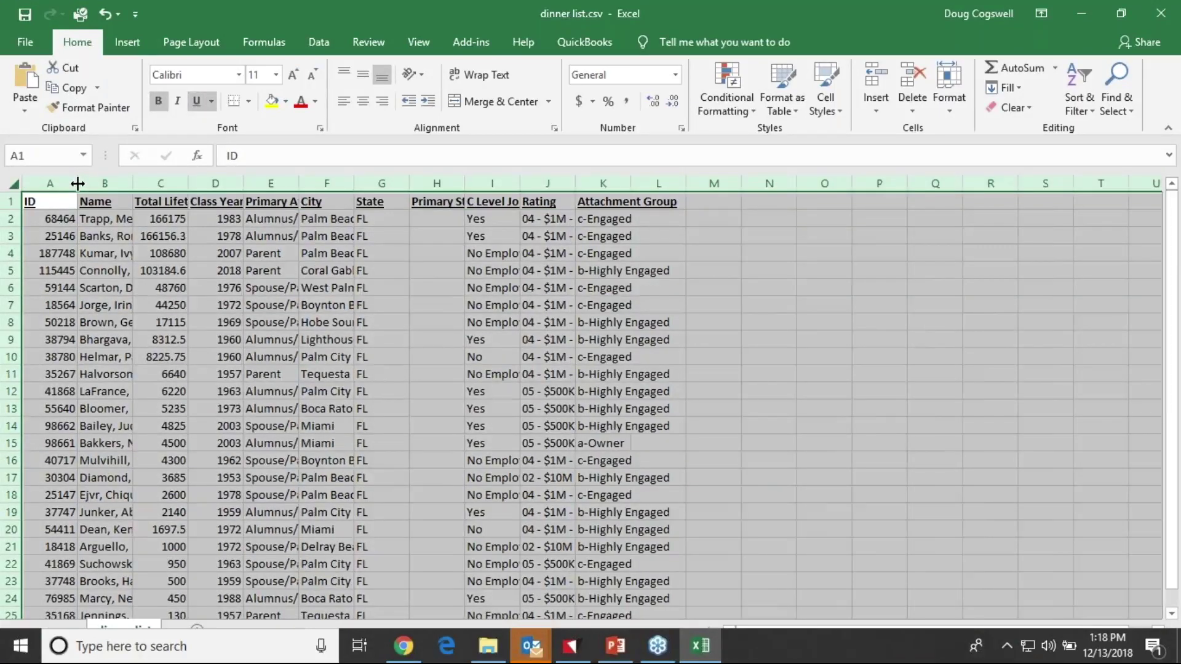
scroll(1097, 258, down, 6)
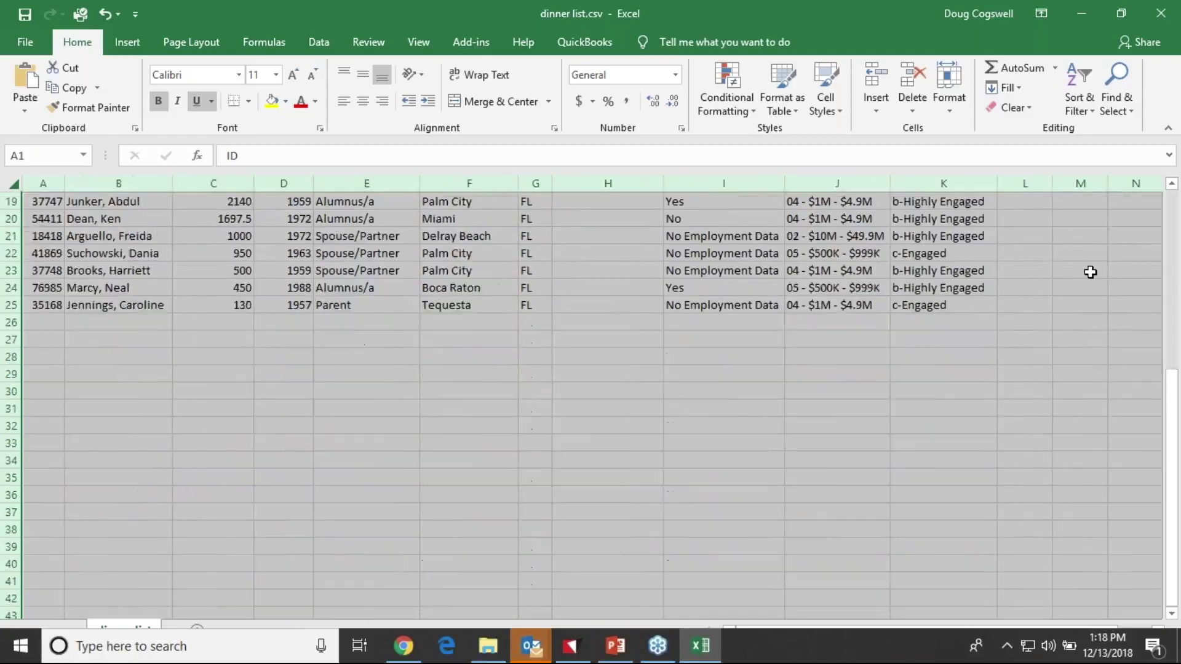
scroll(1091, 268, up, 5)
scroll(1089, 273, up, 1)
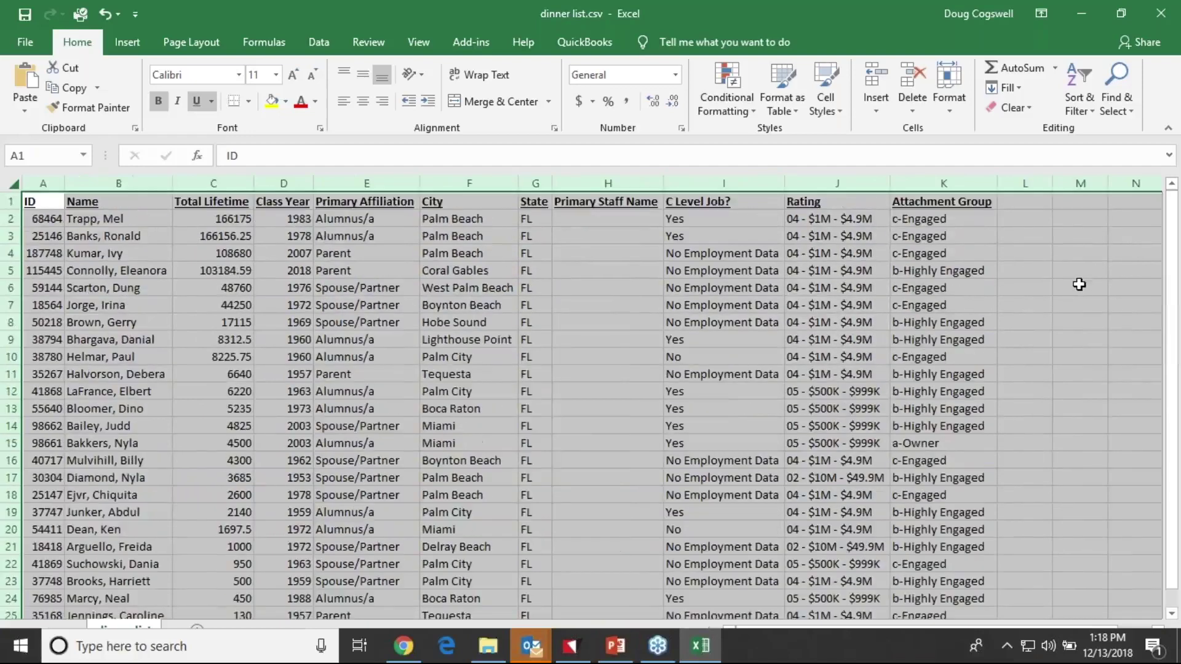
Step: Close dinner list.csv without saving the changes and dismiss the export message in ADVIZOR
click(1162, 19)
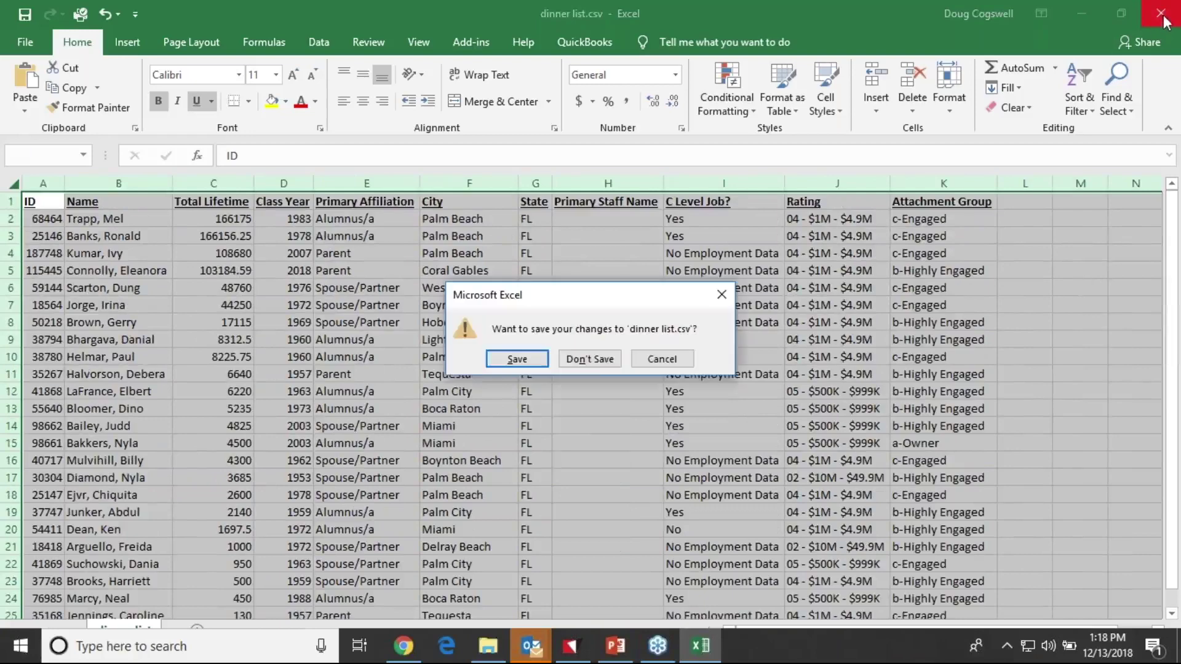
click(578, 362)
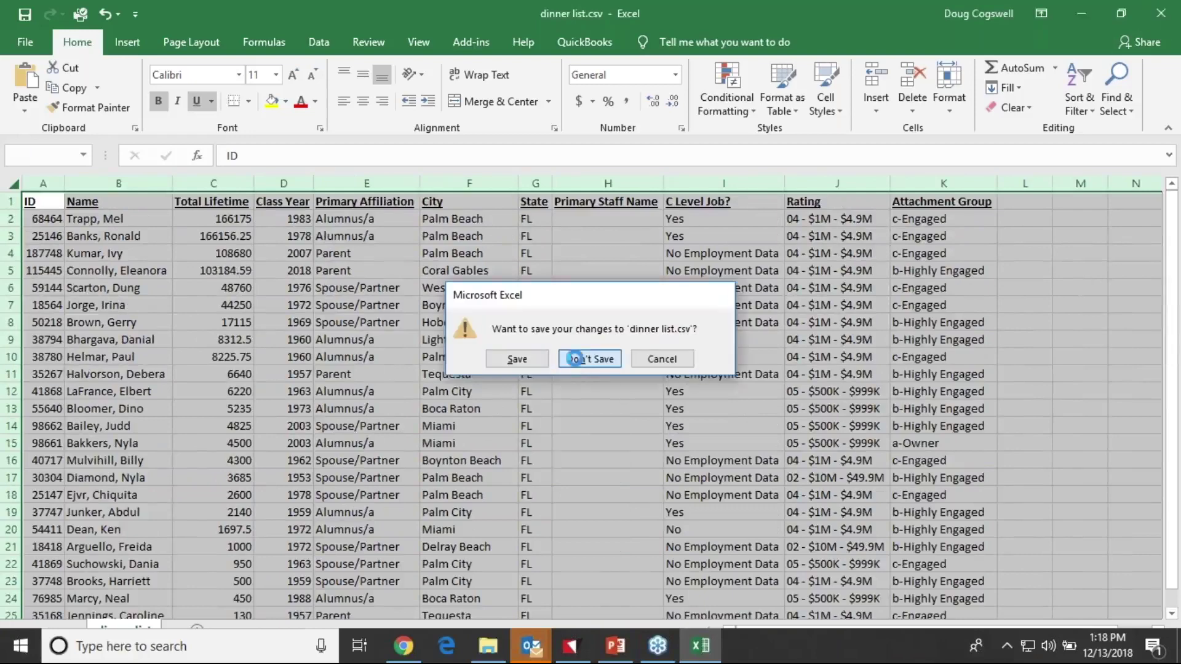
click(594, 373)
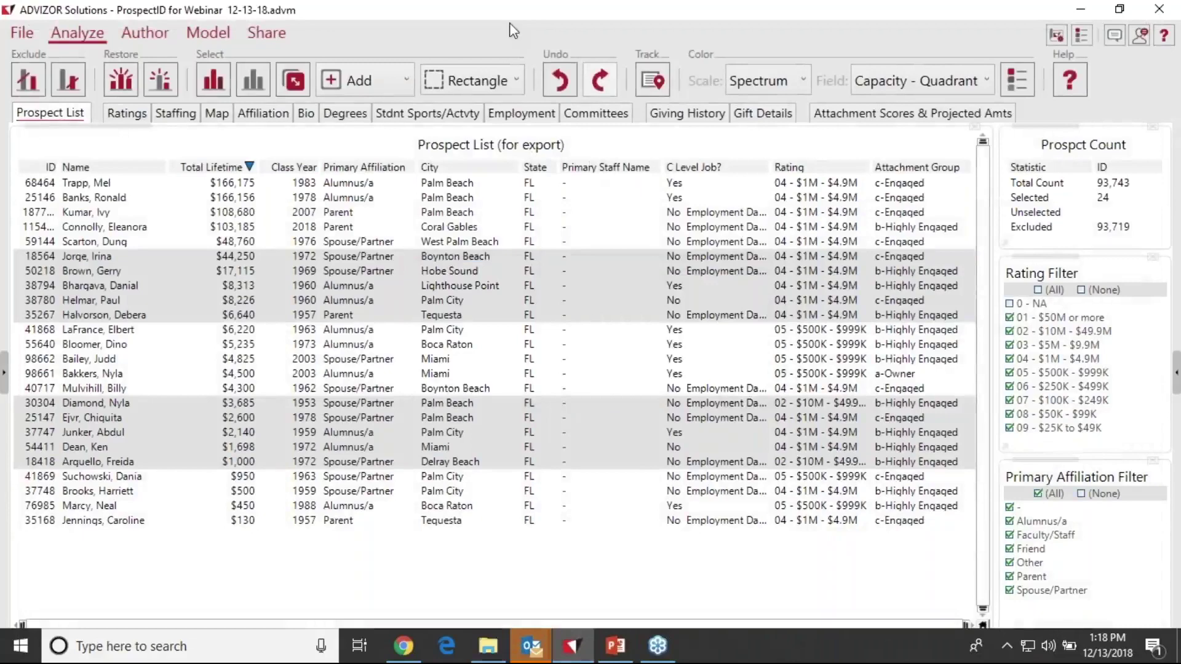
Step: In the giving history, set the selection mode to Replace and select capacity ratings 01 to 06, covering $250K and above
click(127, 115)
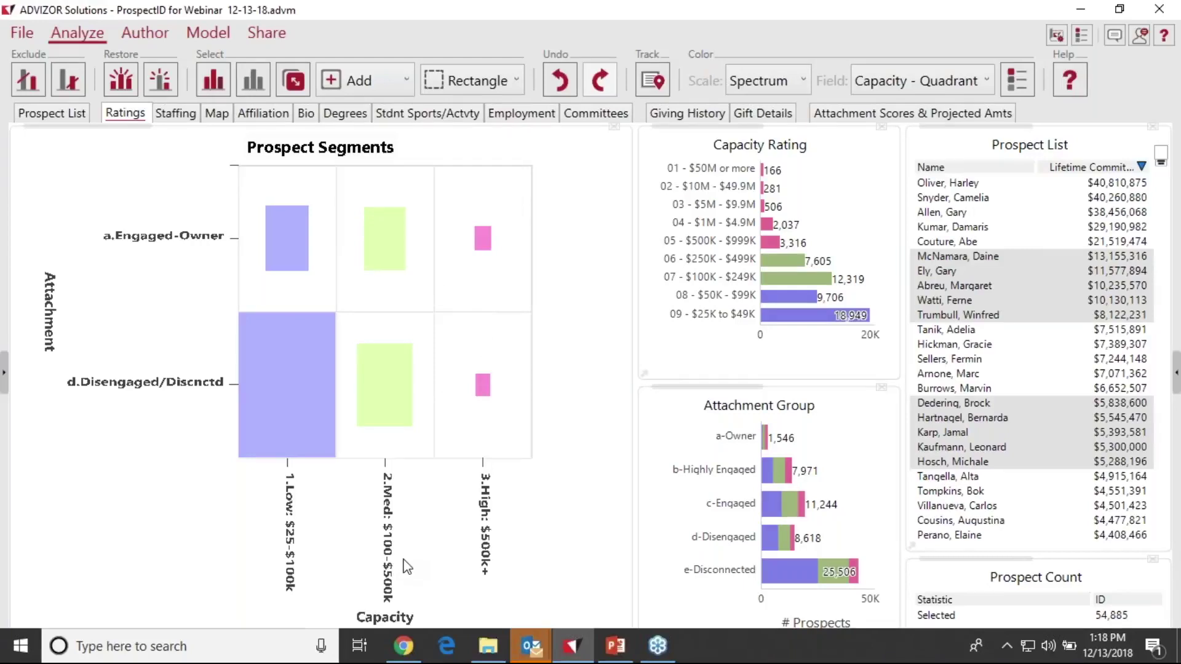
click(675, 116)
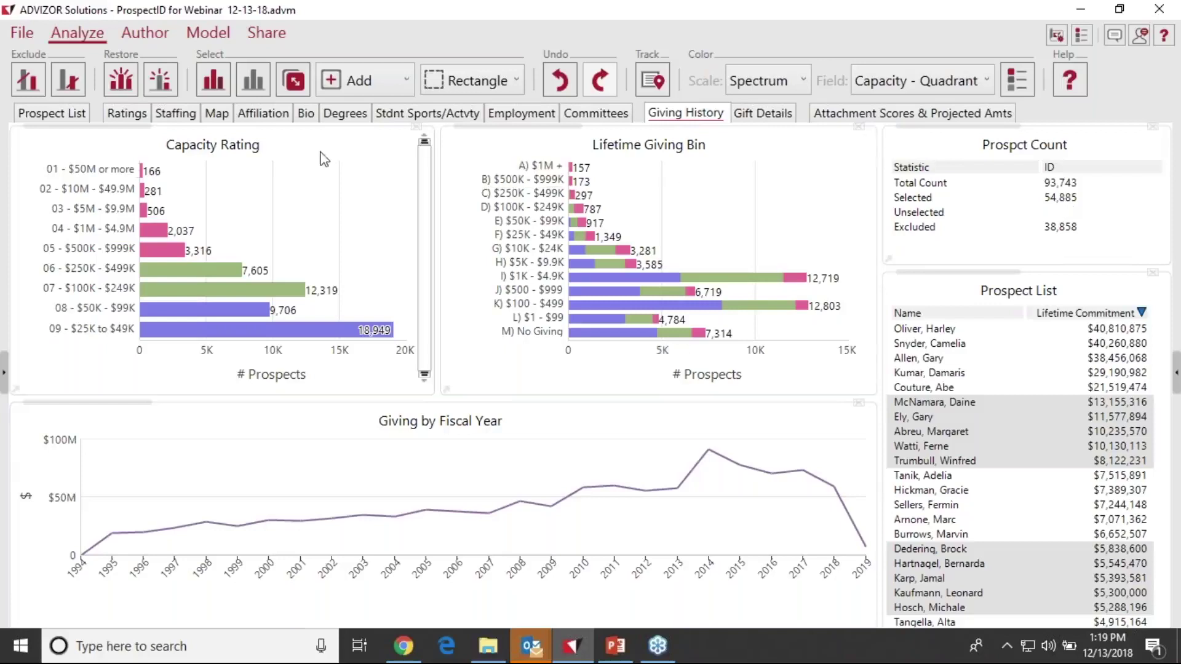
mouse_move(676, 201)
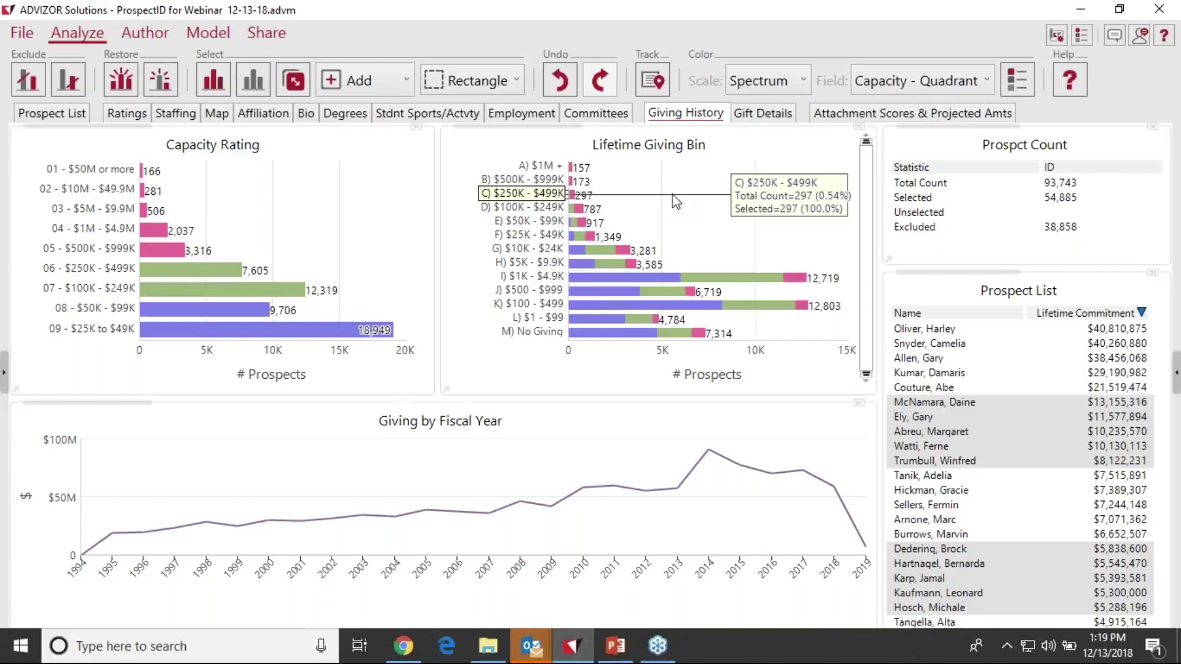
drag(165, 268, 98, 163)
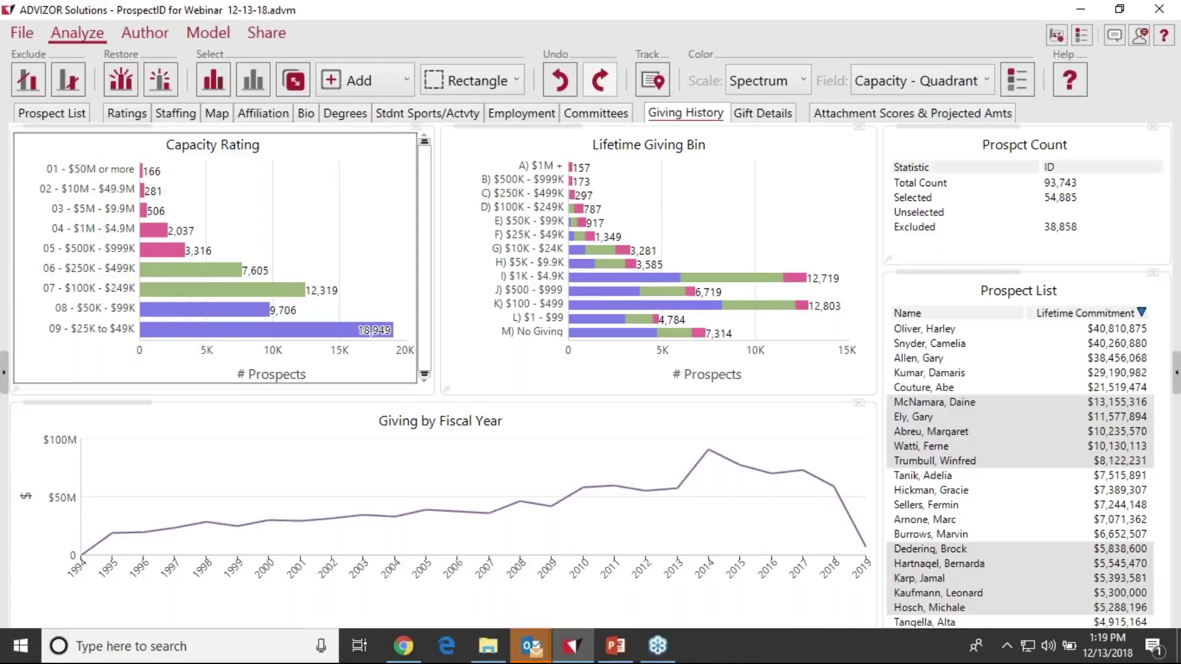
click(363, 80)
click(369, 108)
drag(125, 162, 208, 269)
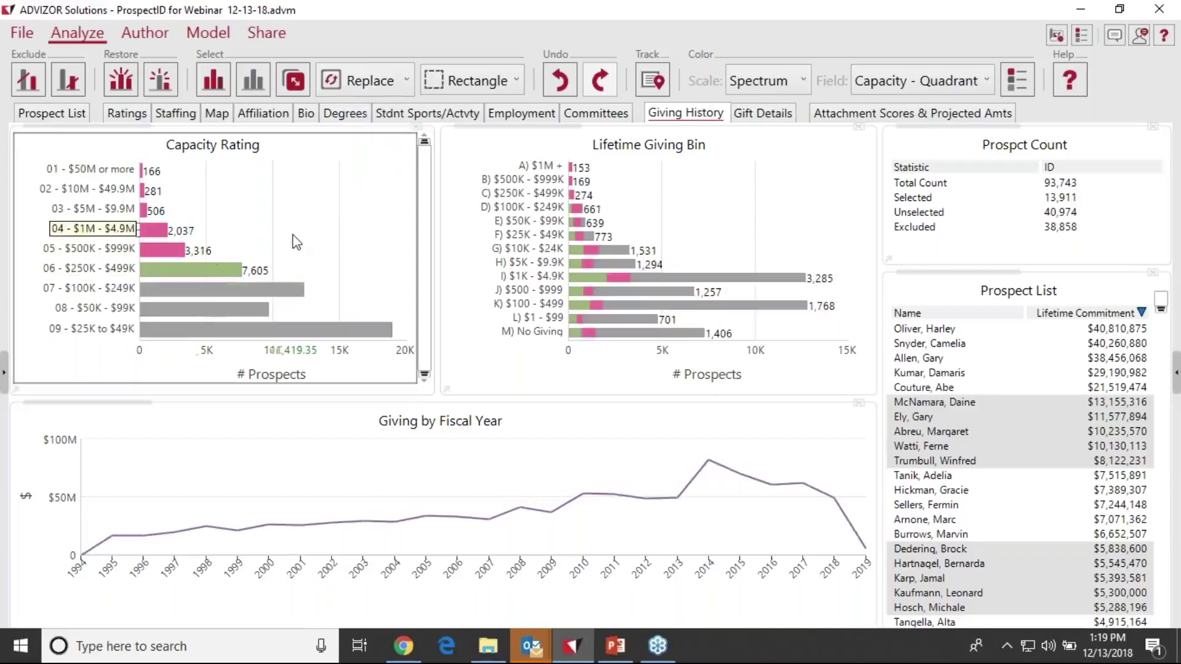
Step: Exclude the unselected prospects and select lifetime giving bins A to C, covering $250K and above
mouse_move(296, 240)
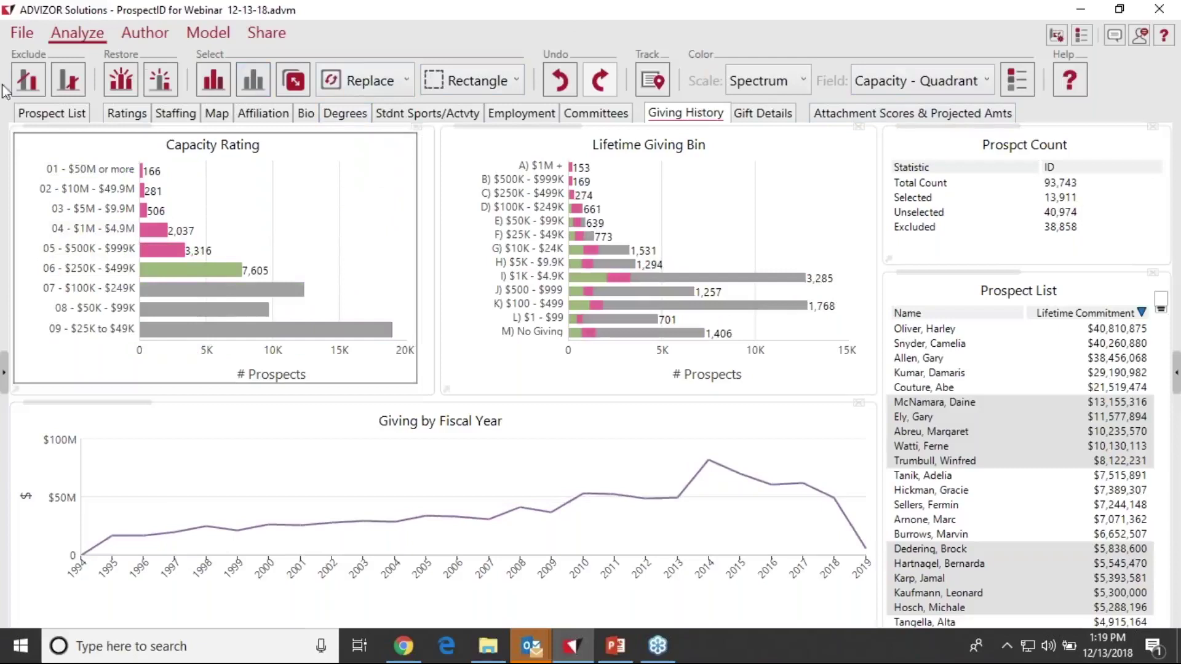
click(27, 79)
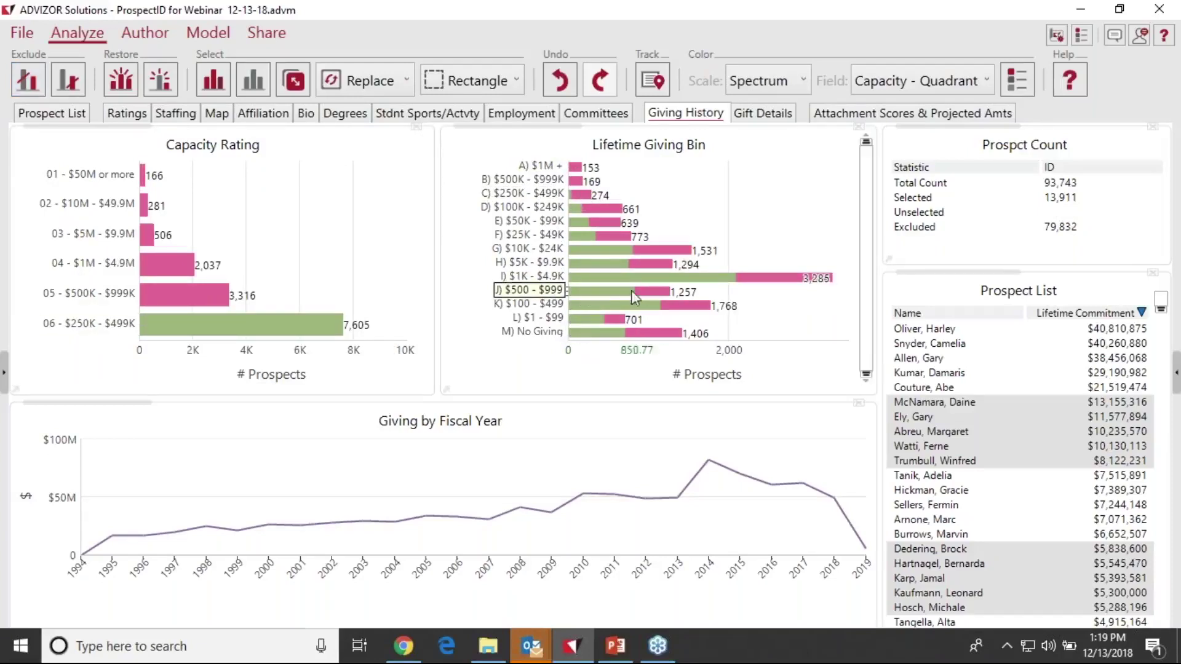
drag(576, 182, 609, 208)
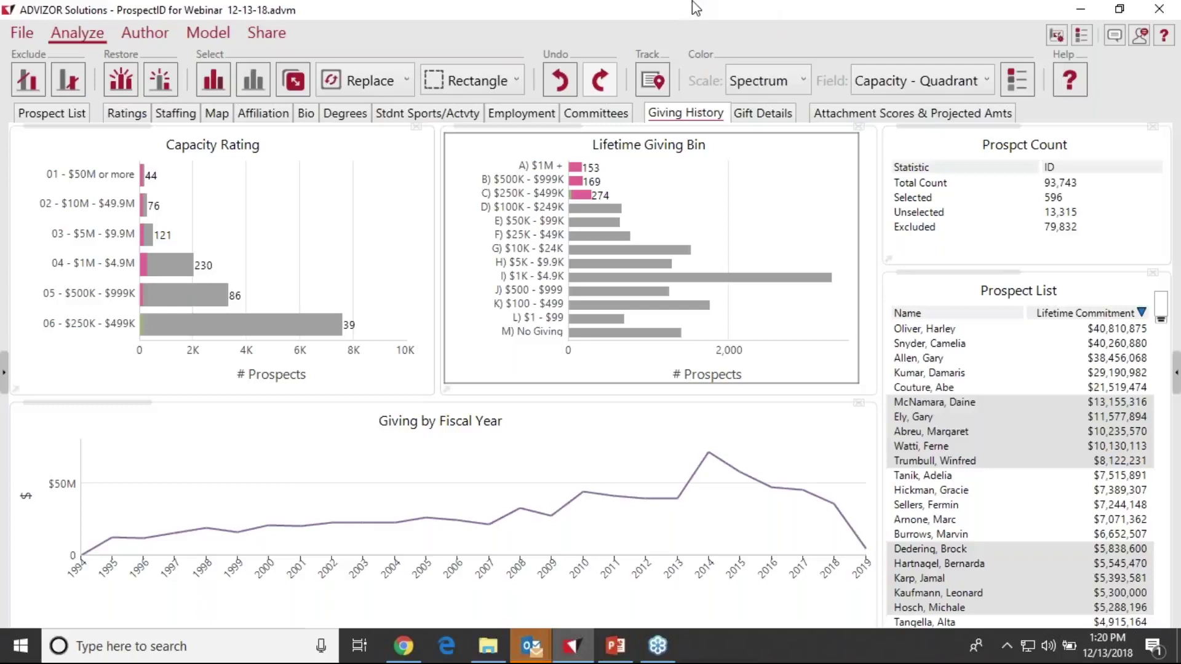
Step: Create a new predictive model named Attachment, enlarging the modelling pane and the model's properties dialog
click(215, 40)
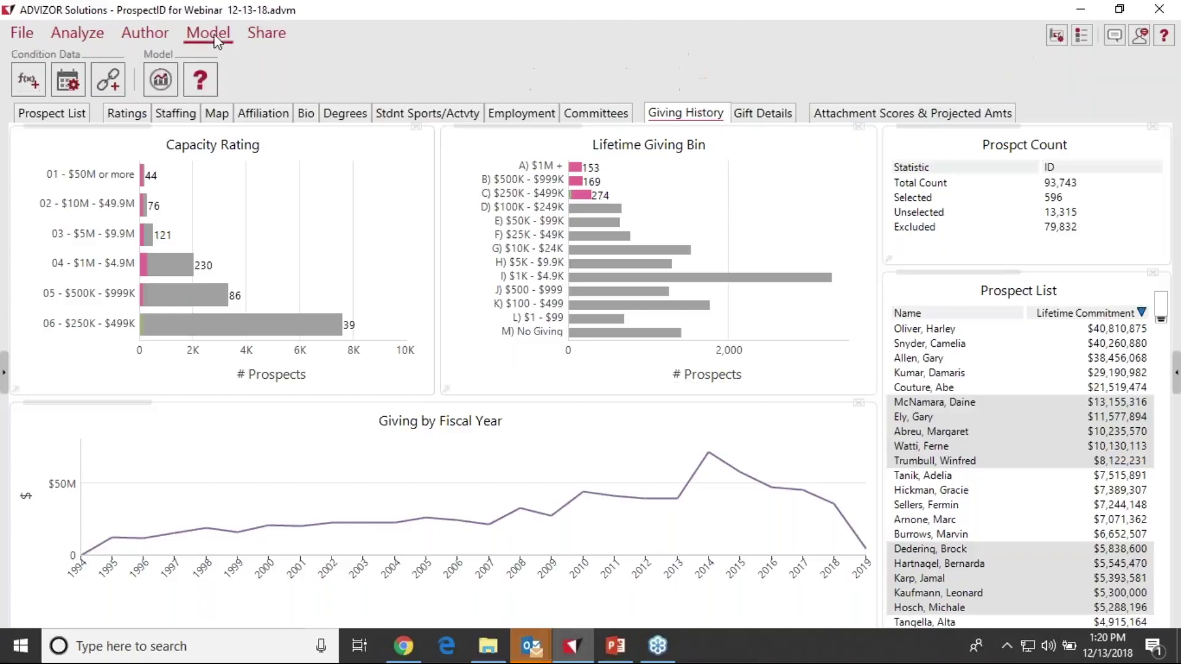
click(162, 81)
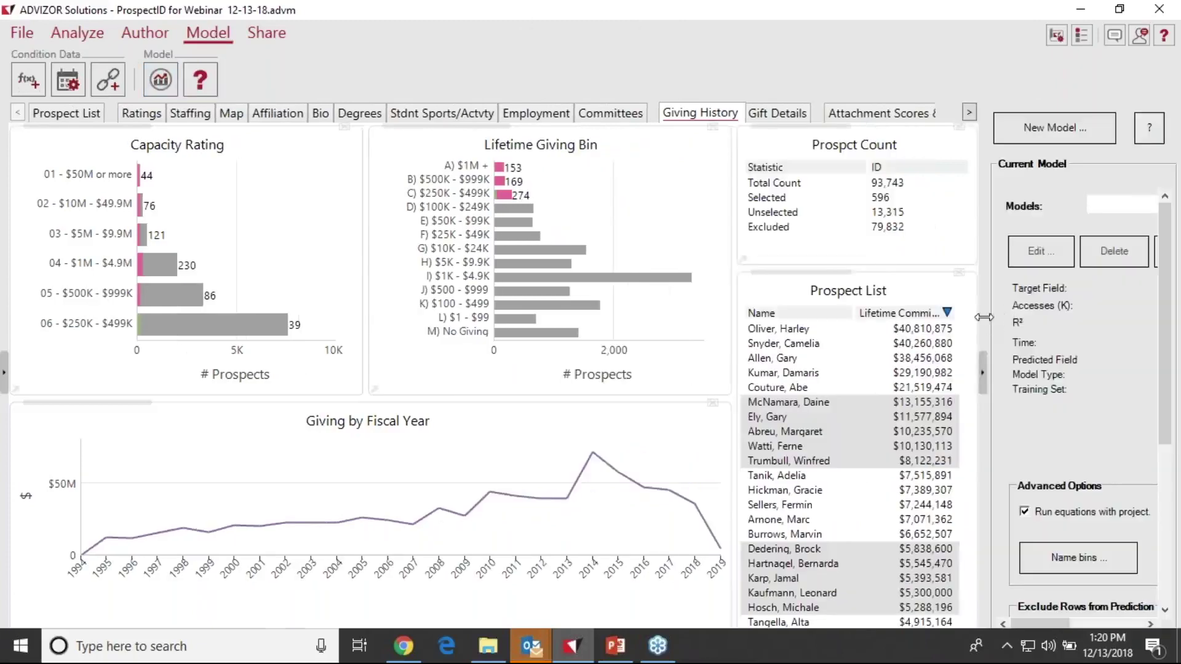
drag(982, 317, 847, 309)
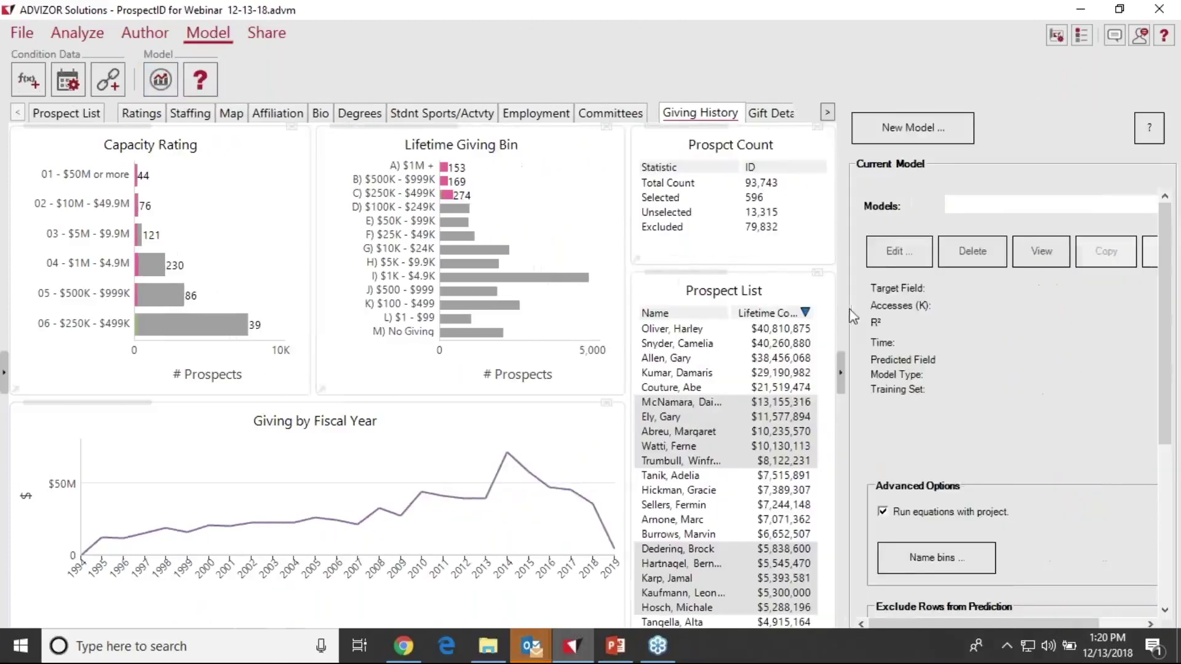
click(913, 131)
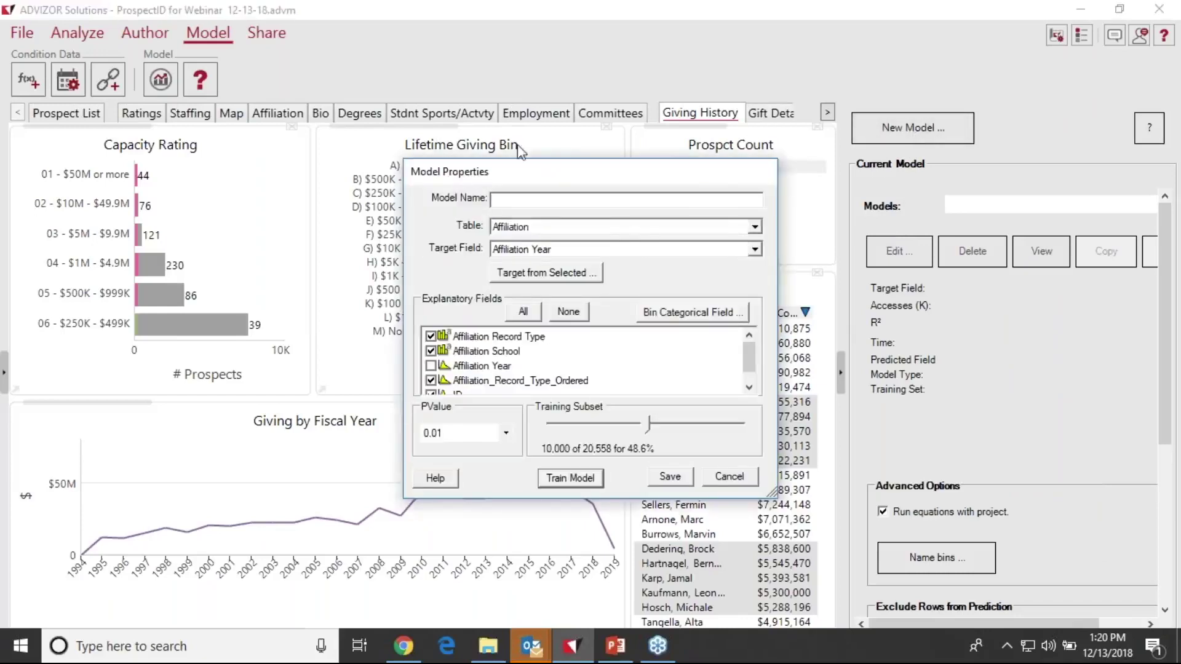
drag(532, 169, 479, 88)
drag(572, 418, 571, 627)
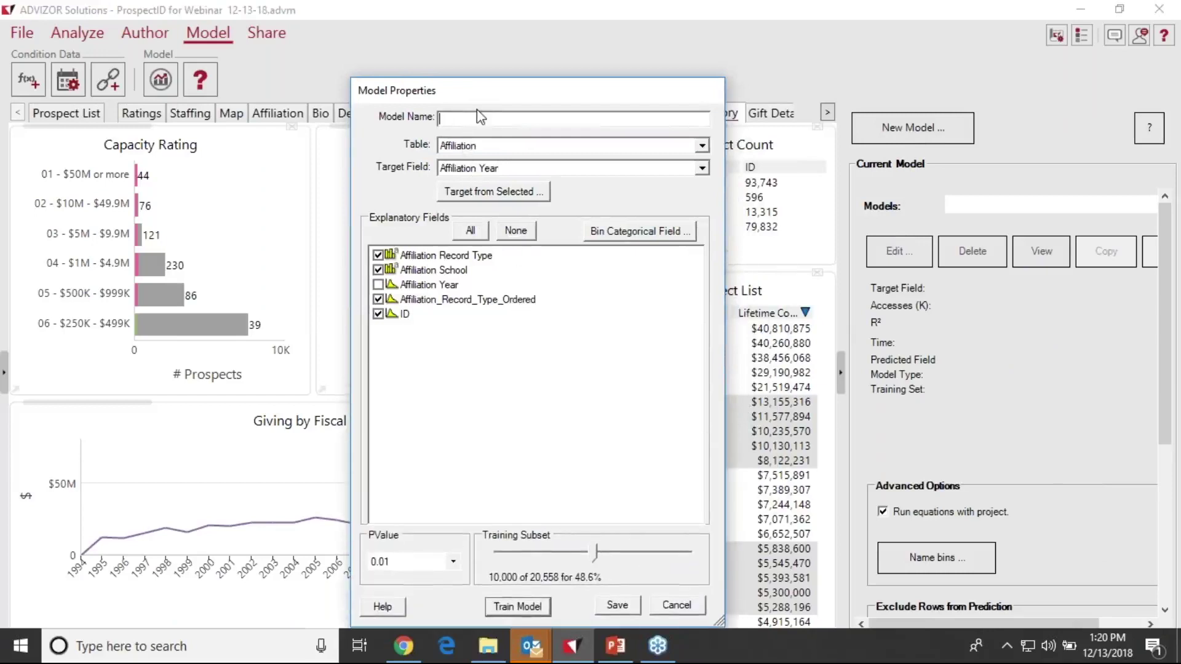
text(Attachment)
Step: Base the model on the Entity table and store the selected prospects in the CurrentSelection field as its target
click(702, 147)
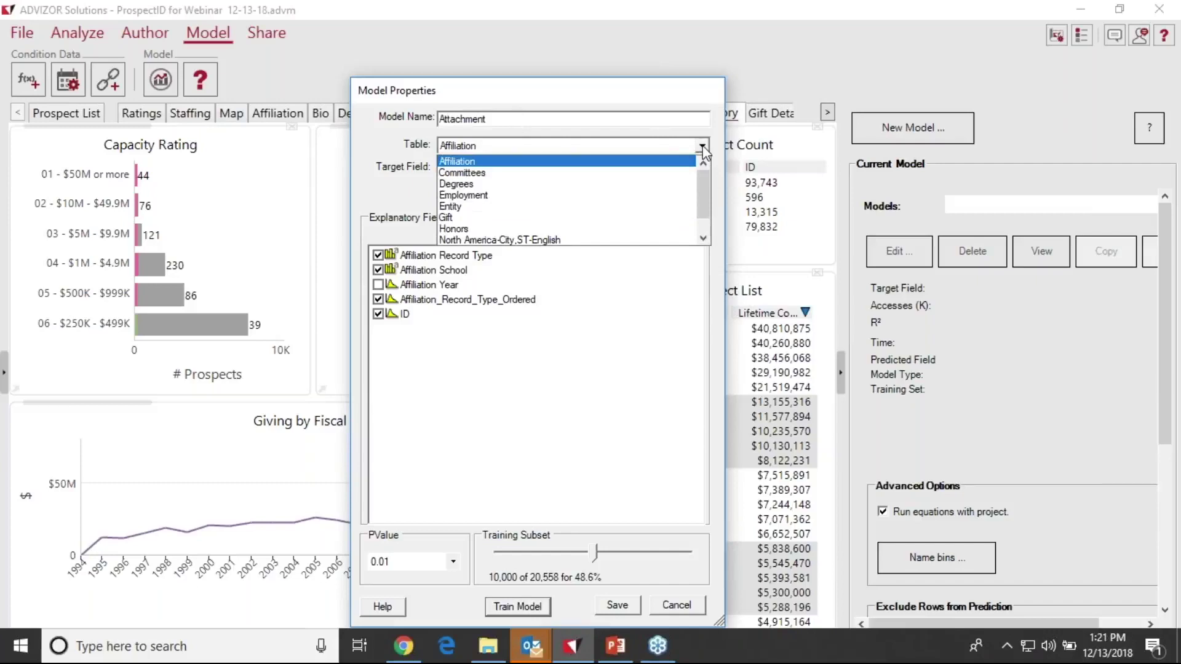
scroll(698, 199, down, 1)
scroll(698, 199, up, 1)
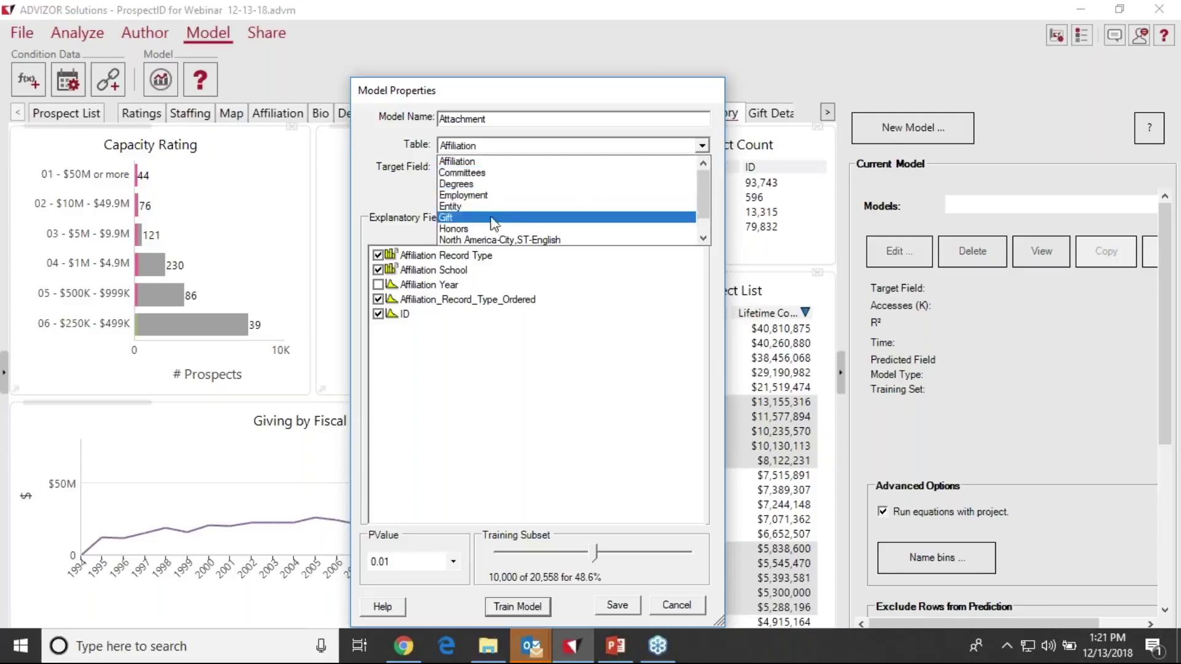
click(471, 207)
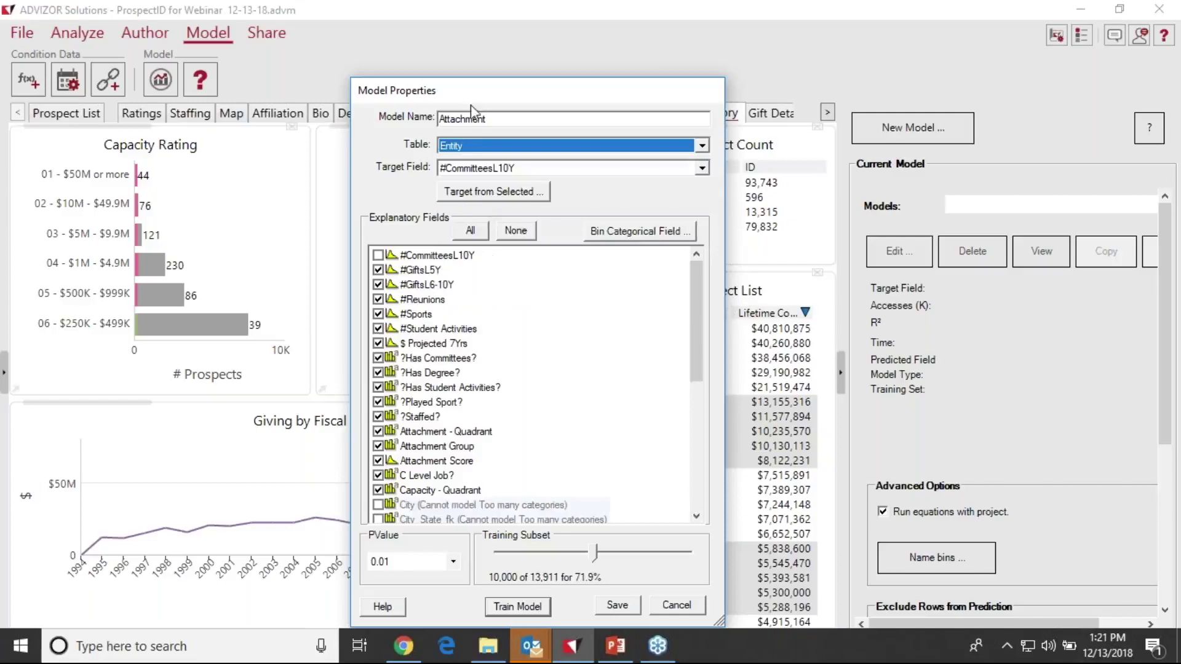
drag(475, 91, 470, 27)
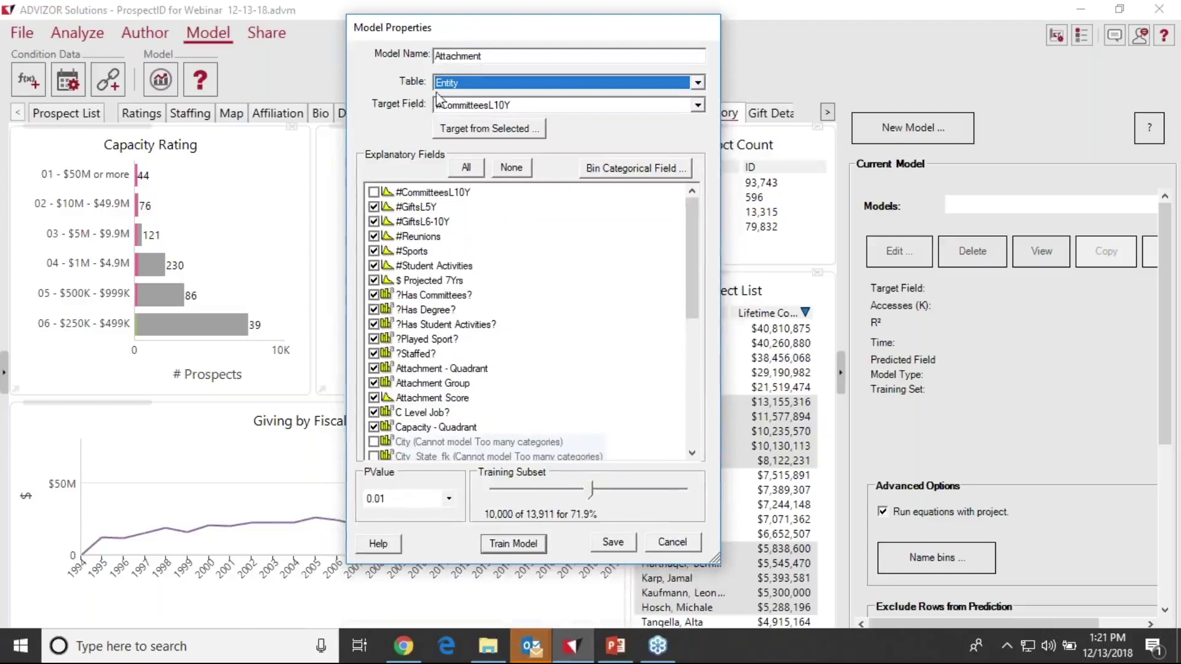
click(483, 130)
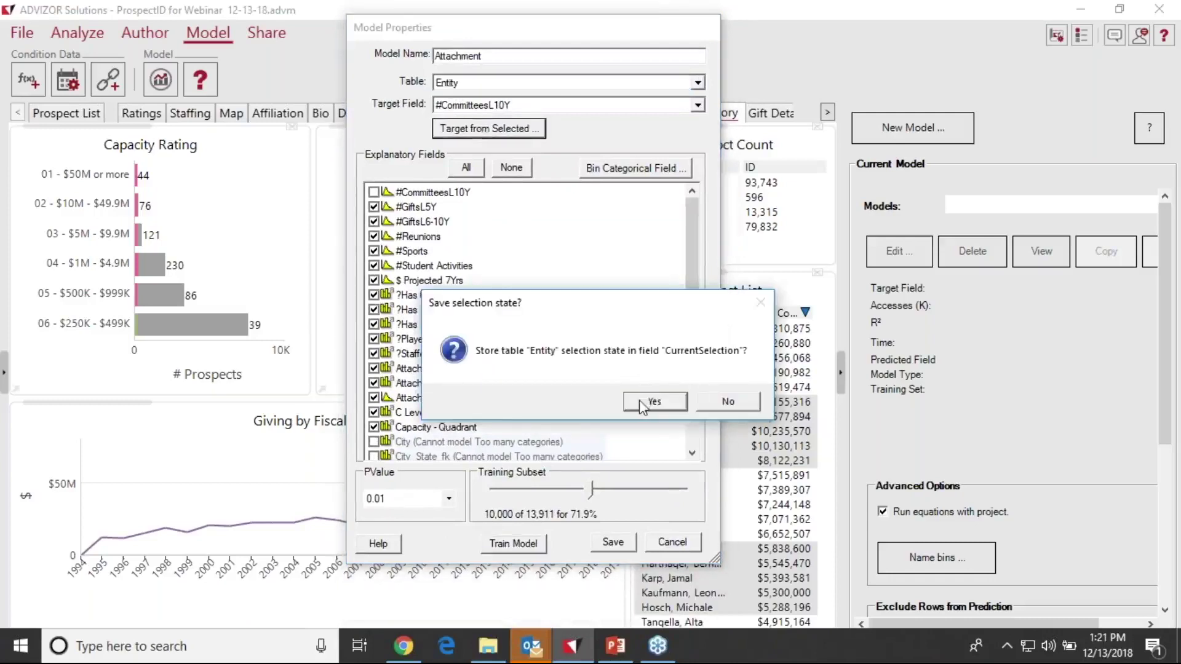
click(653, 400)
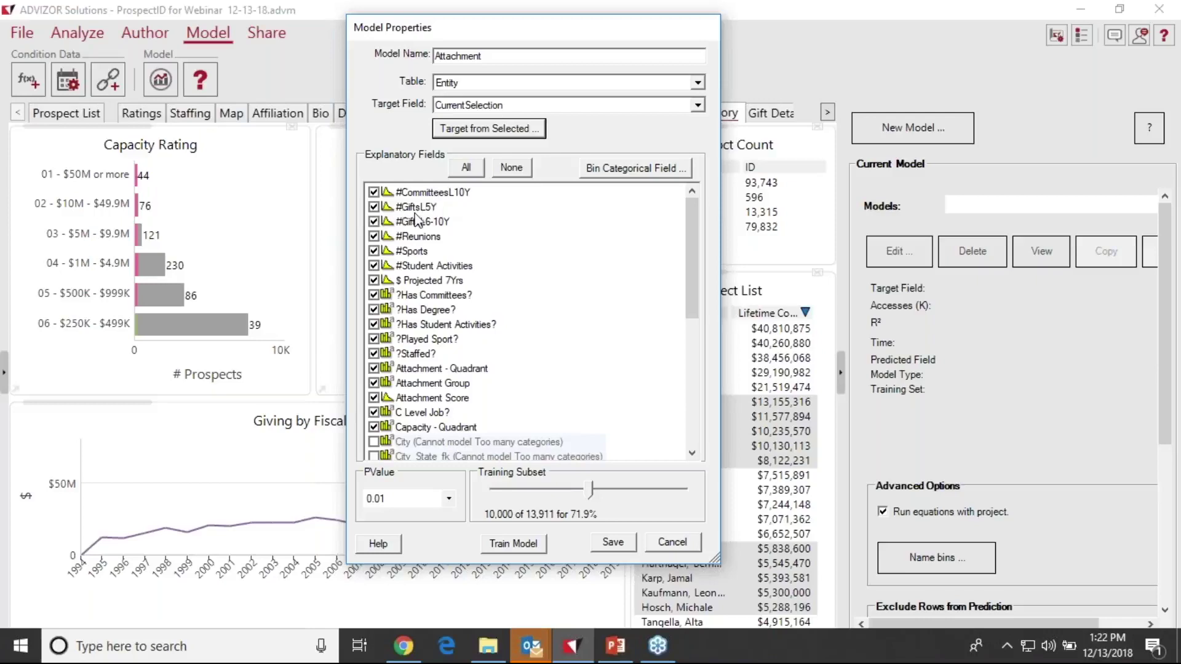
Step: Clear the explanatory fields and include only #CommitteesL10Y, #GiftsL5Y, #GiftsL6-10Y, #Reunions, #Sports and #Student Activities
click(510, 167)
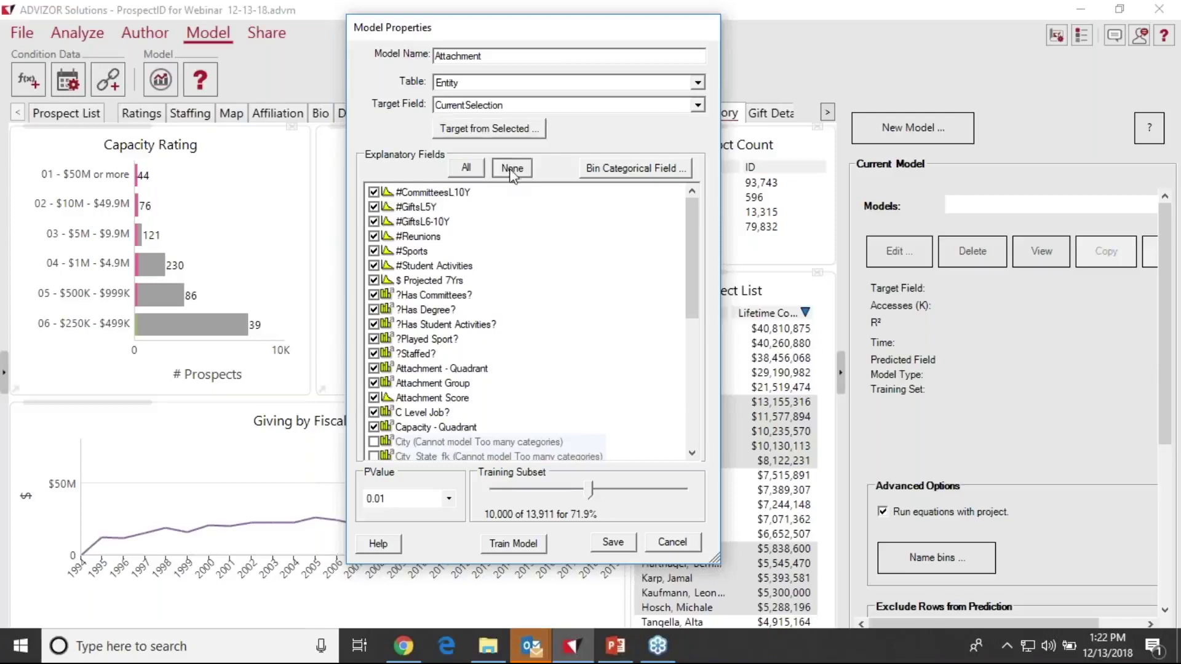
click(373, 191)
click(373, 207)
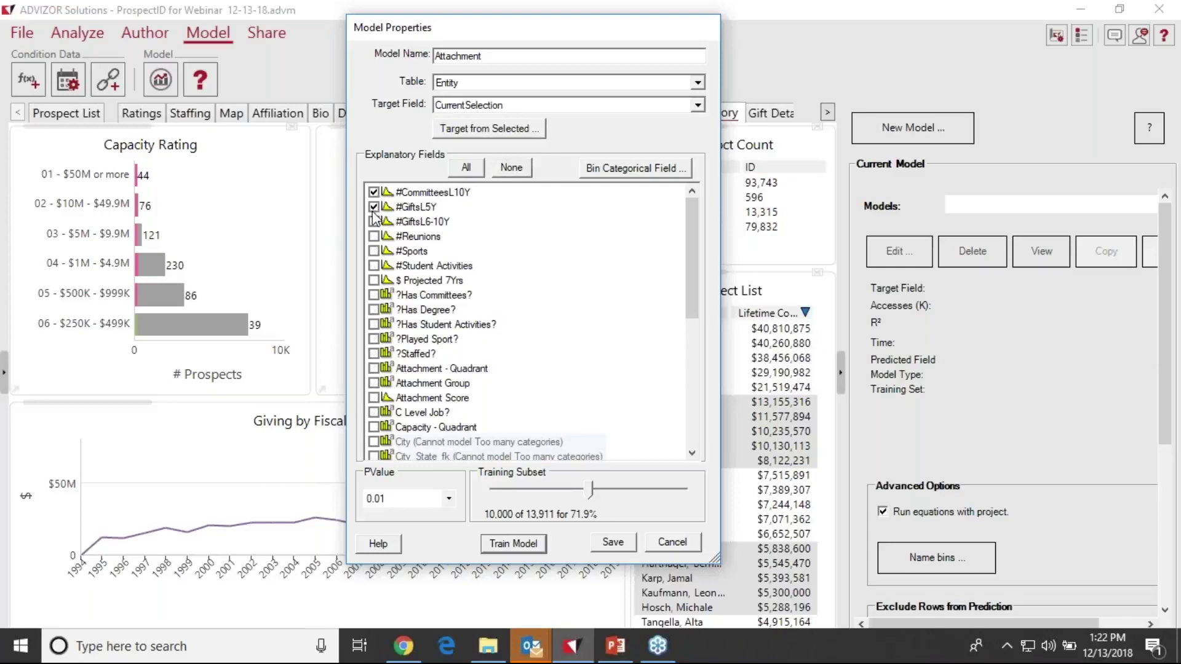
click(374, 221)
click(373, 236)
click(374, 252)
click(373, 266)
drag(692, 282, 693, 342)
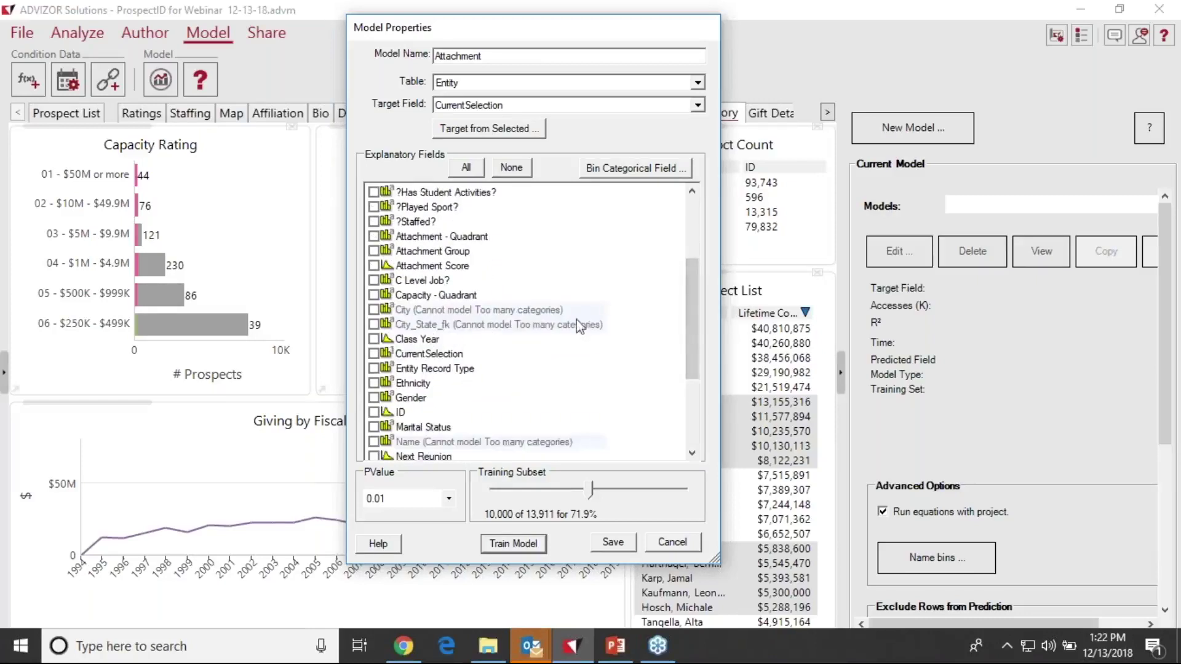
scroll(683, 371, down, 4)
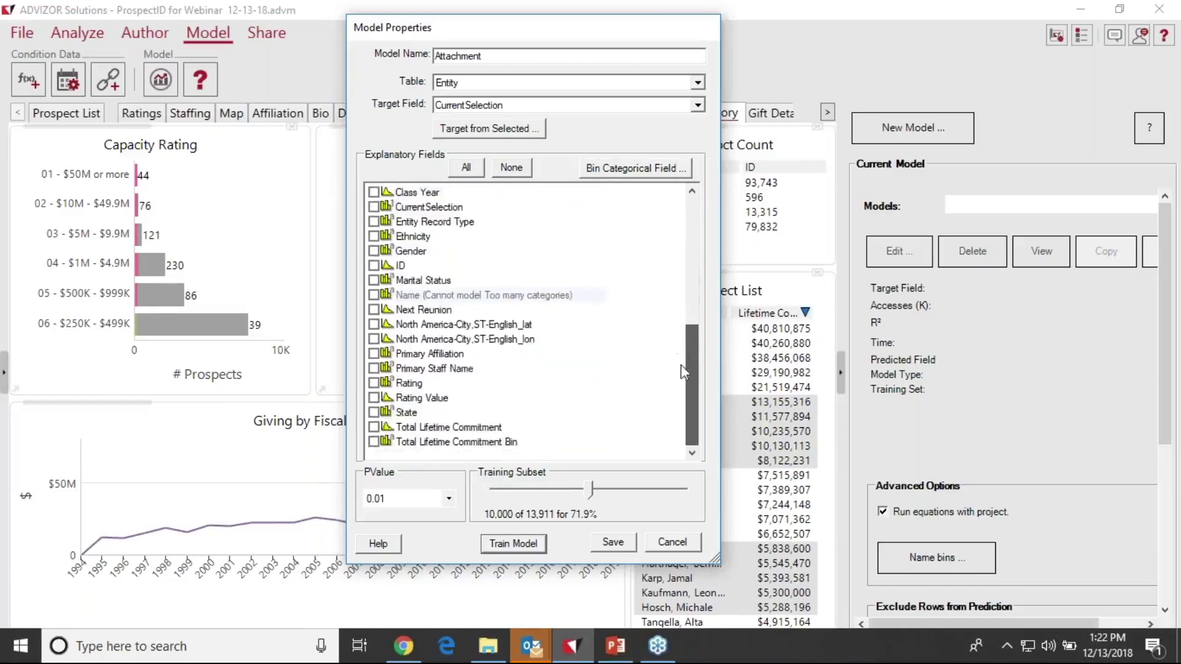
scroll(683, 371, up, 6)
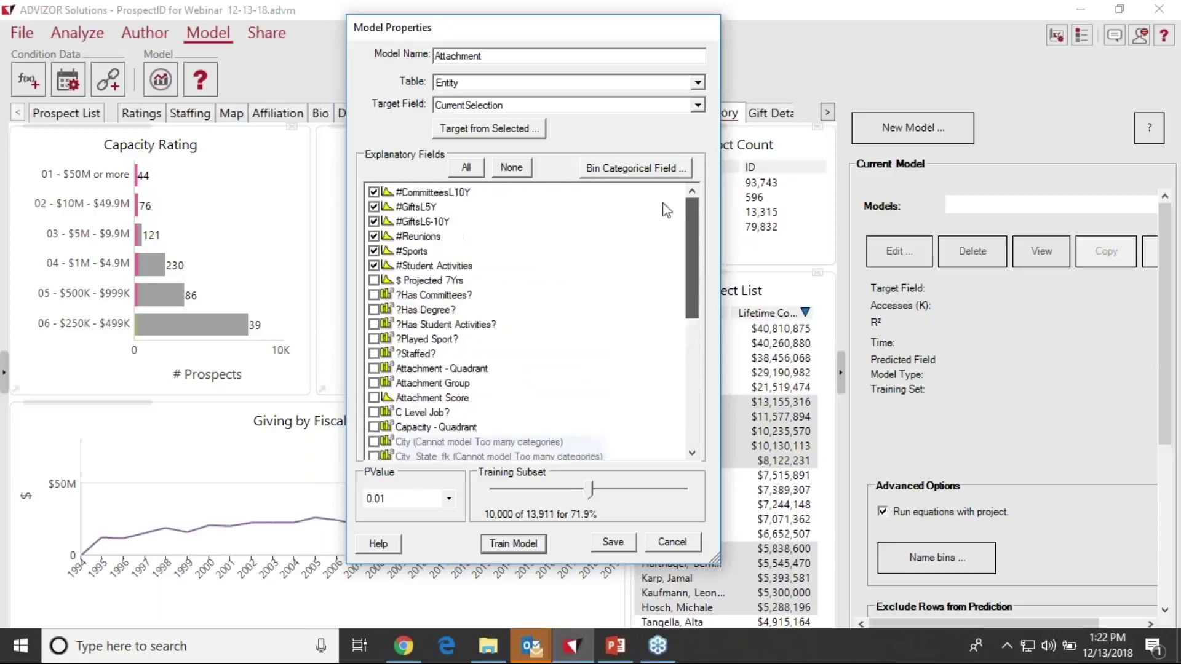
Step: Set the model's P-value to 0.1 and train the Attachment model
click(450, 500)
click(428, 519)
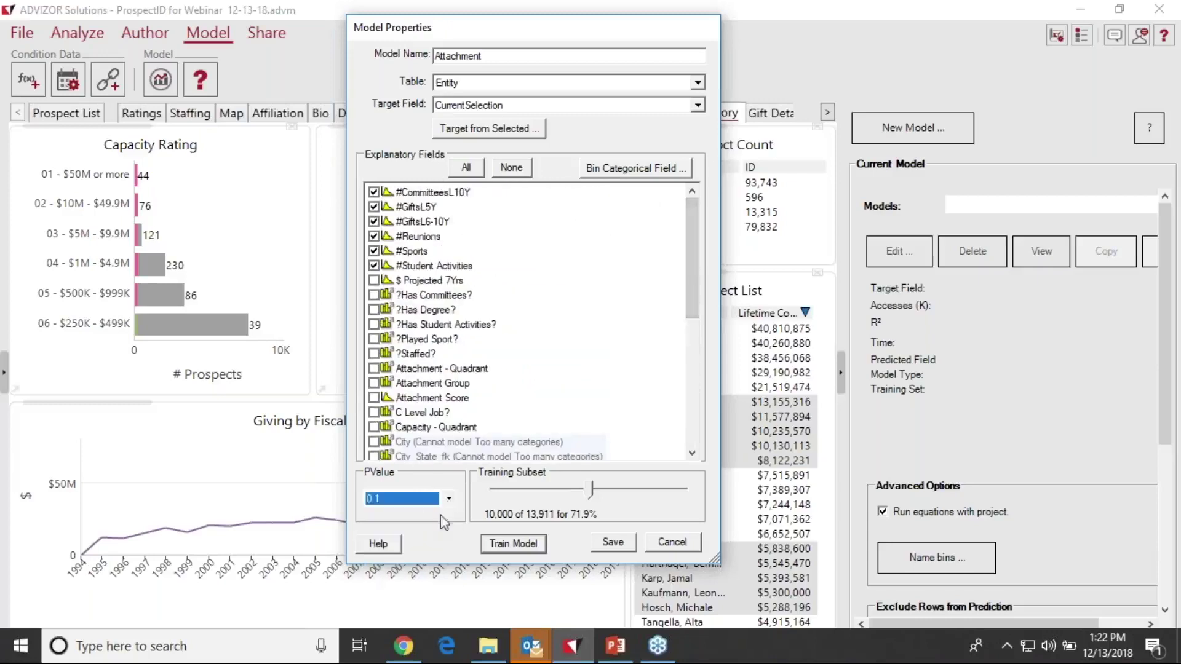
click(512, 545)
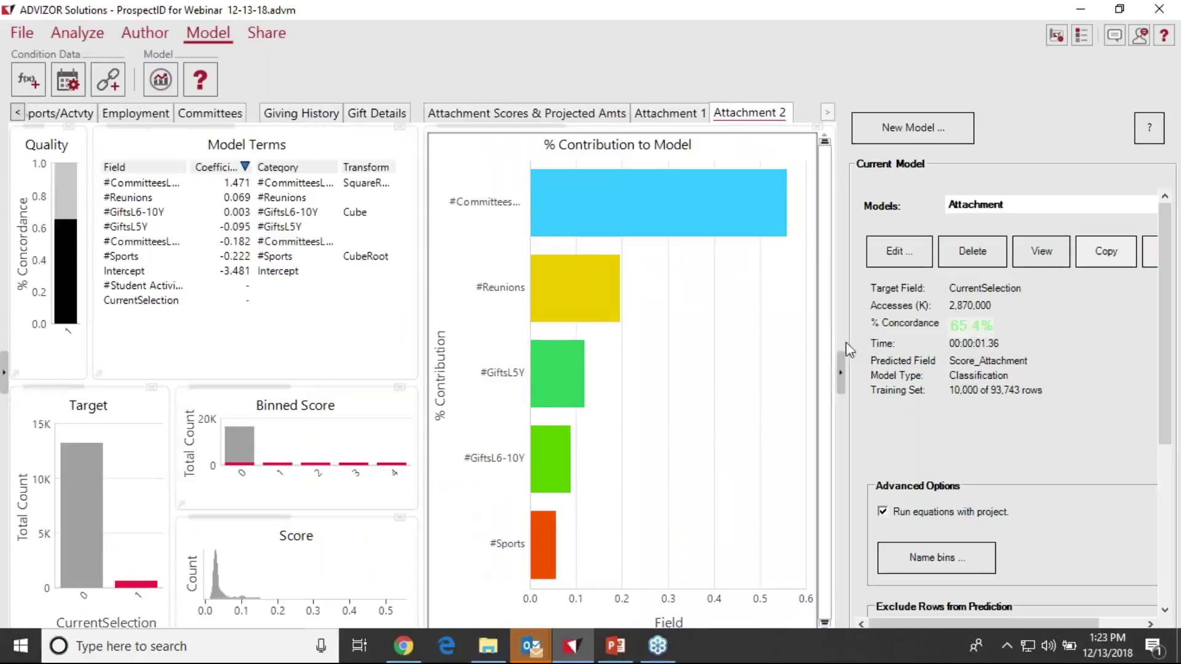
Step: Widen the % Contribution to Model chart and its field labels, and examine the impact of each field on the model
drag(853, 334, 890, 332)
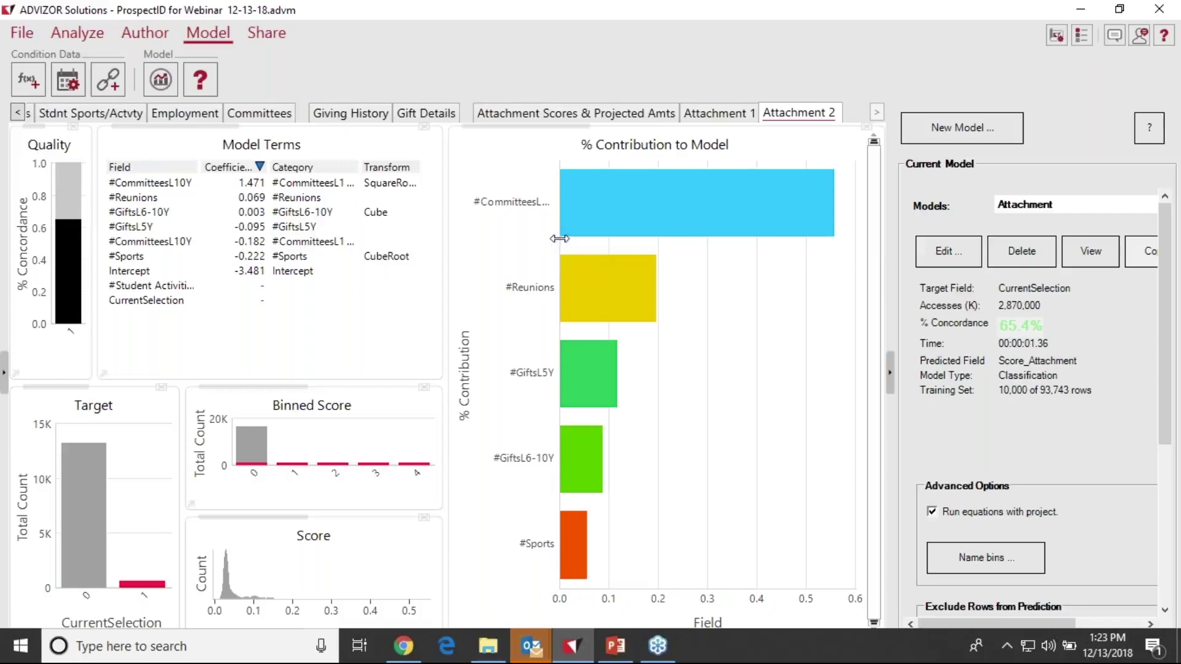
drag(559, 239, 580, 238)
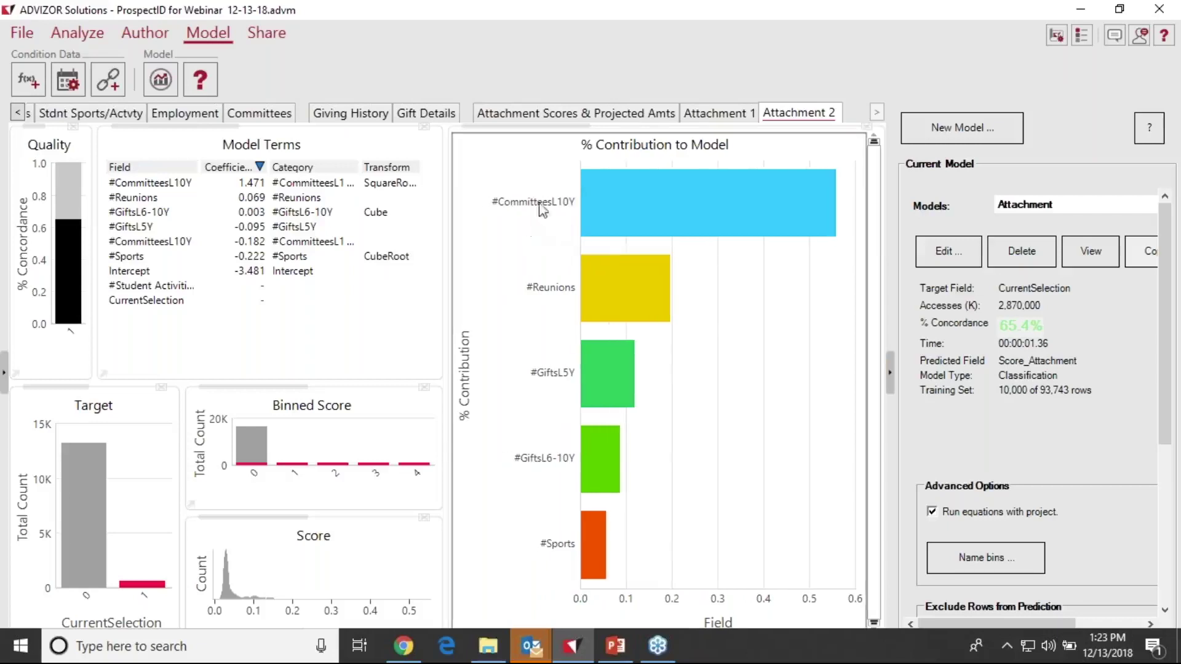
mouse_move(623, 215)
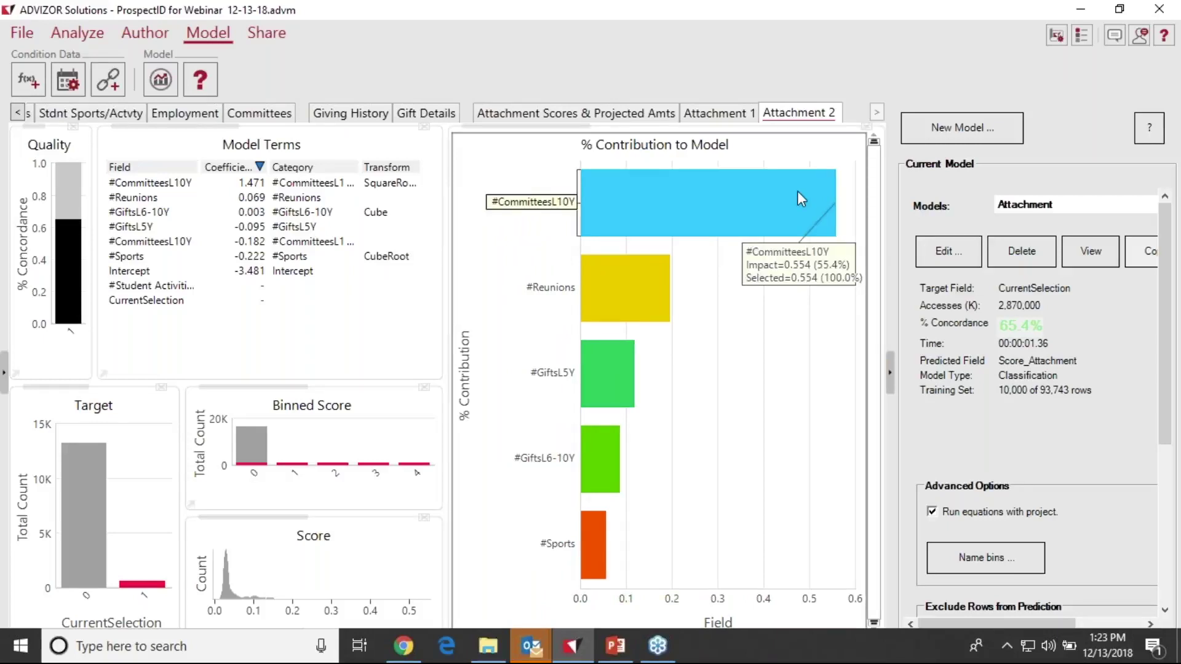
mouse_move(655, 293)
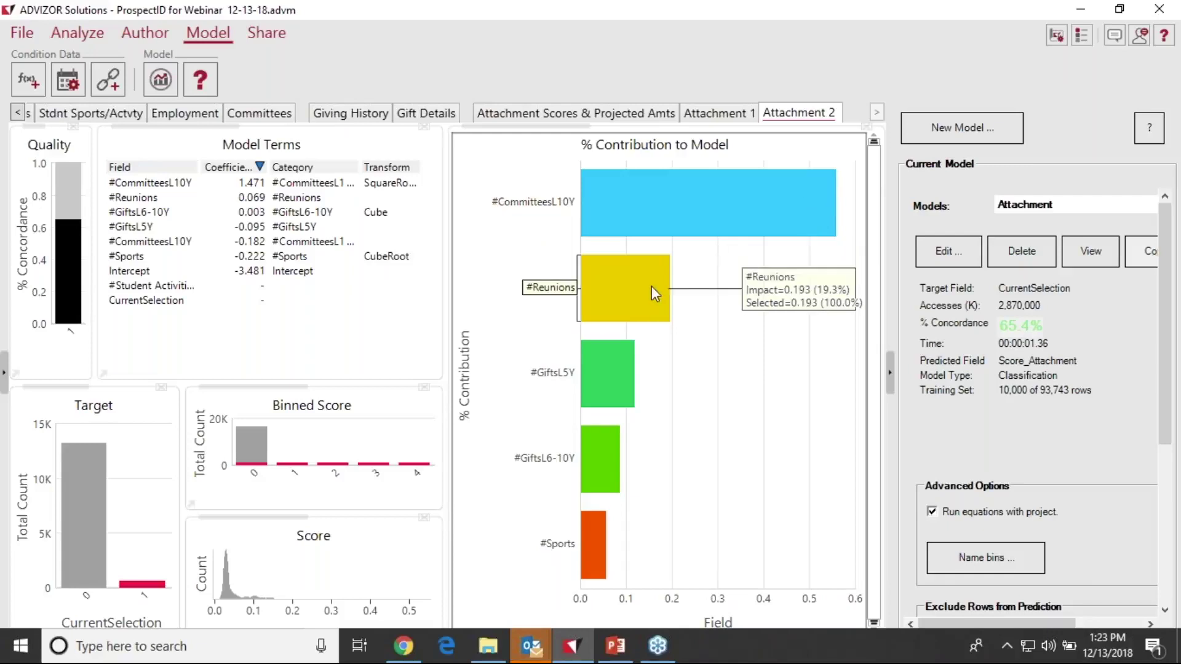
mouse_move(624, 382)
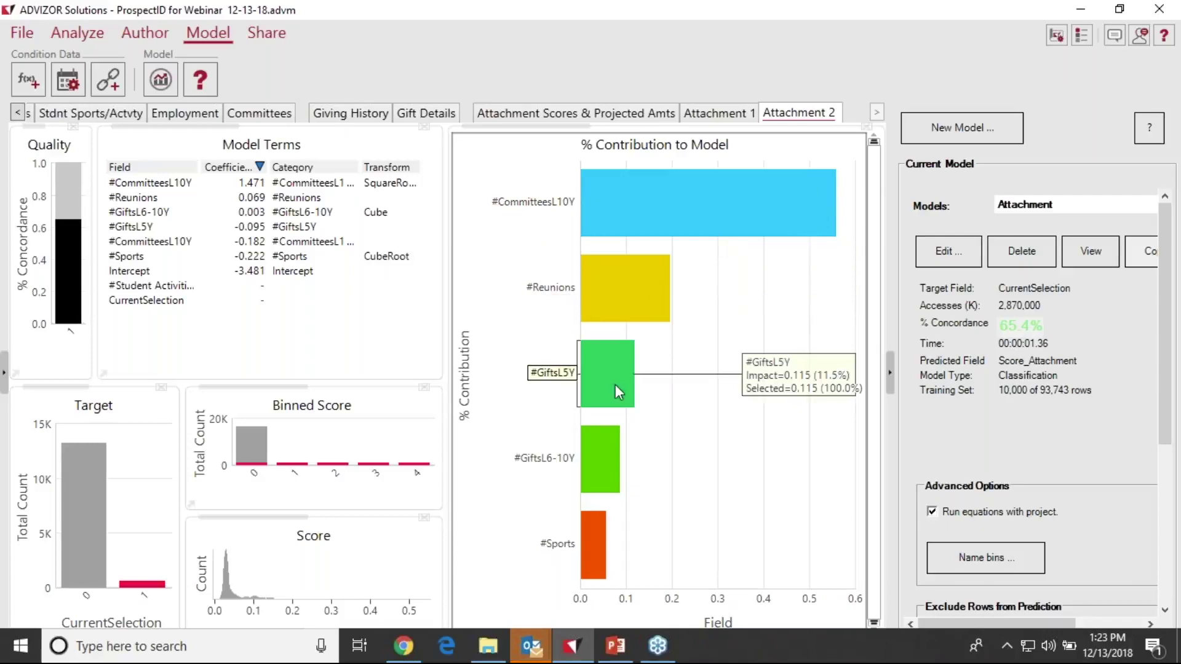
mouse_move(597, 461)
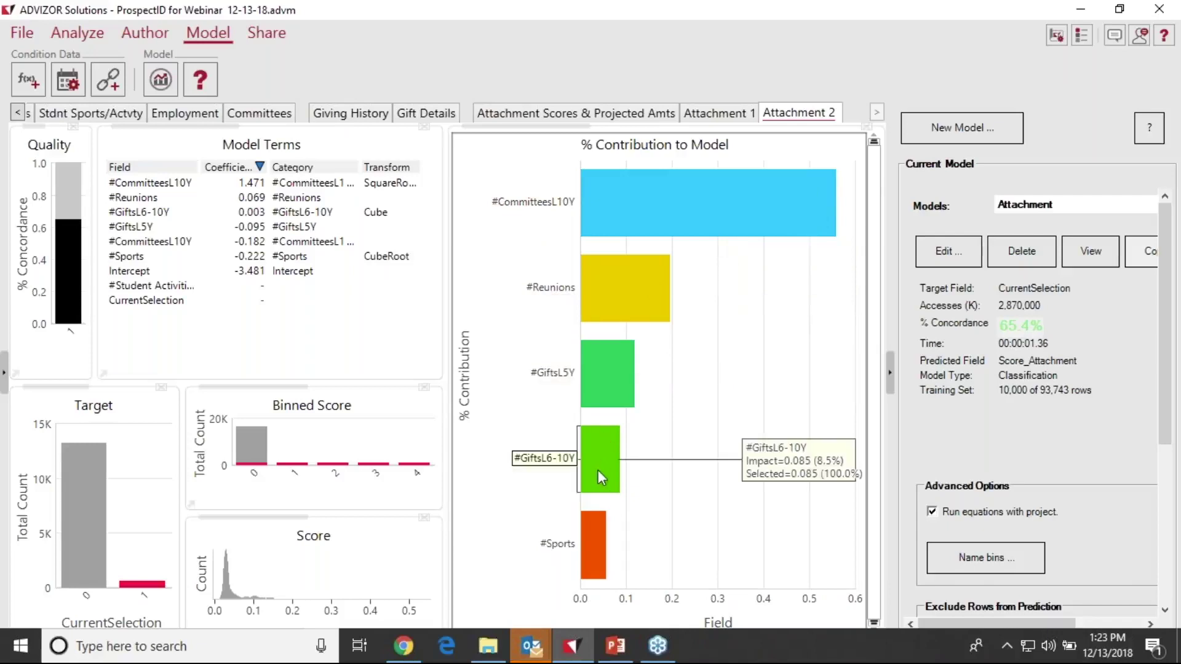
mouse_move(600, 550)
mouse_move(688, 232)
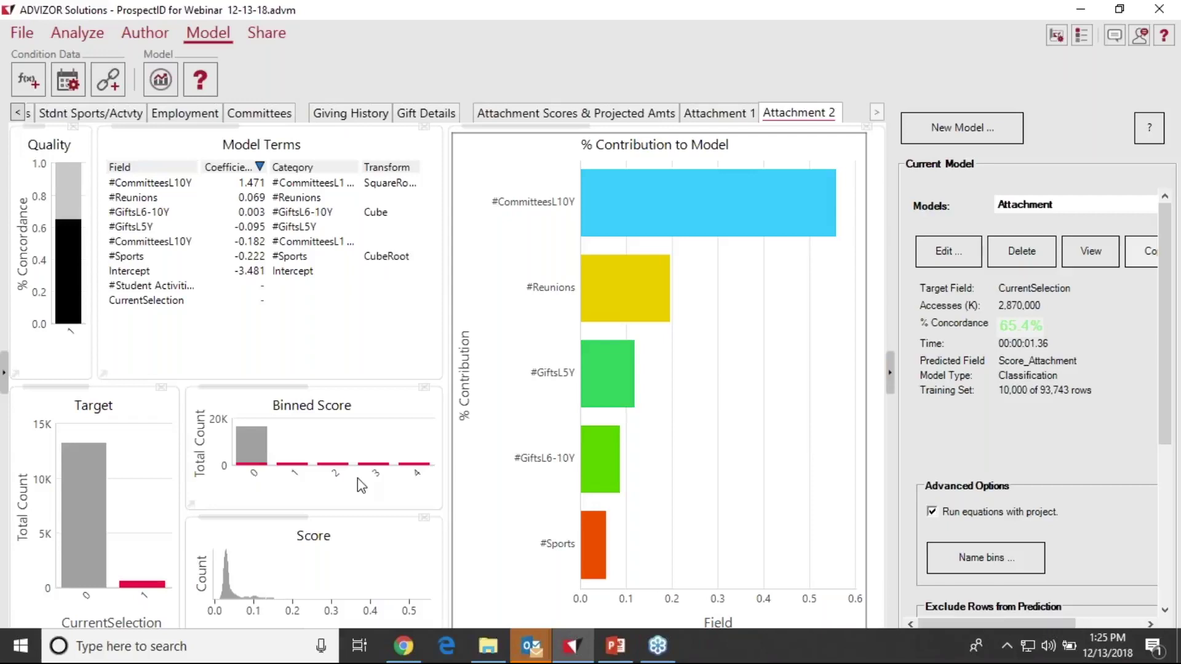
Step: Switch to PowerPoint and run the slide show from the current slide, advancing to the slide about the saved attachment score
click(613, 651)
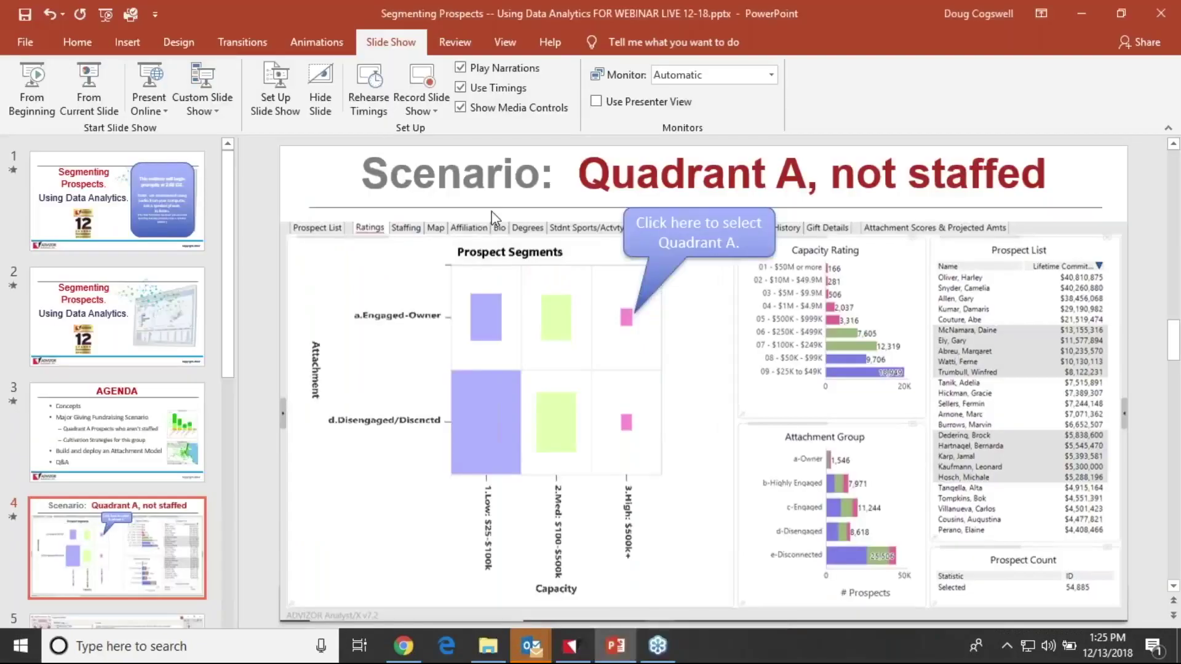
click(105, 108)
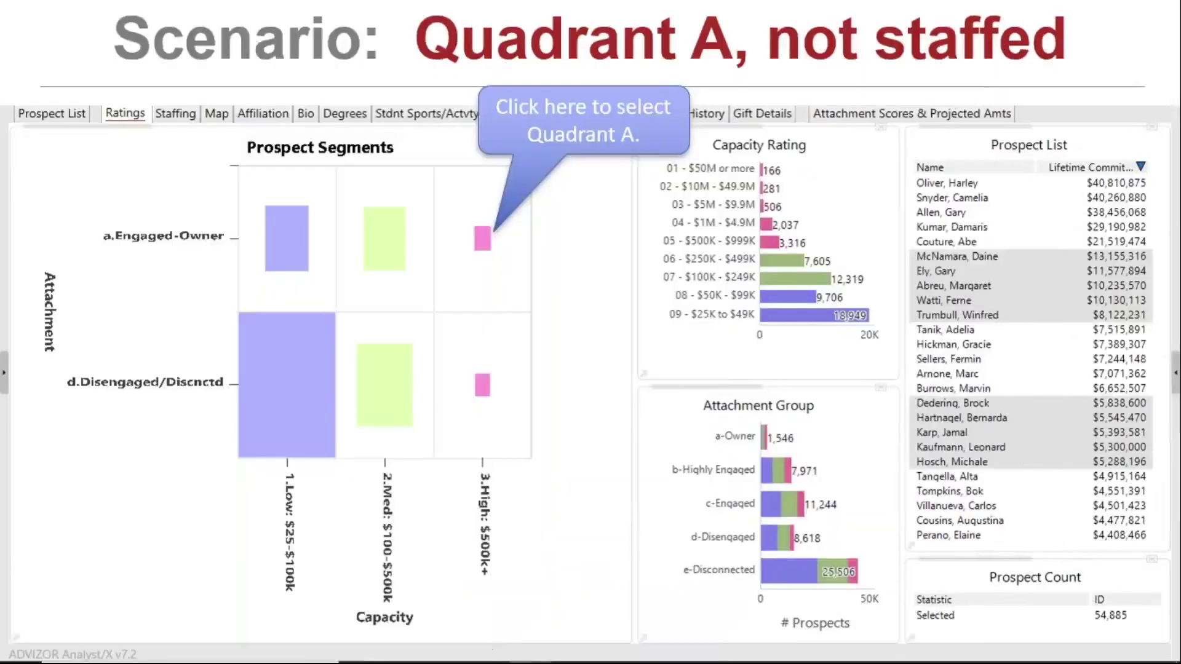
key(Right)
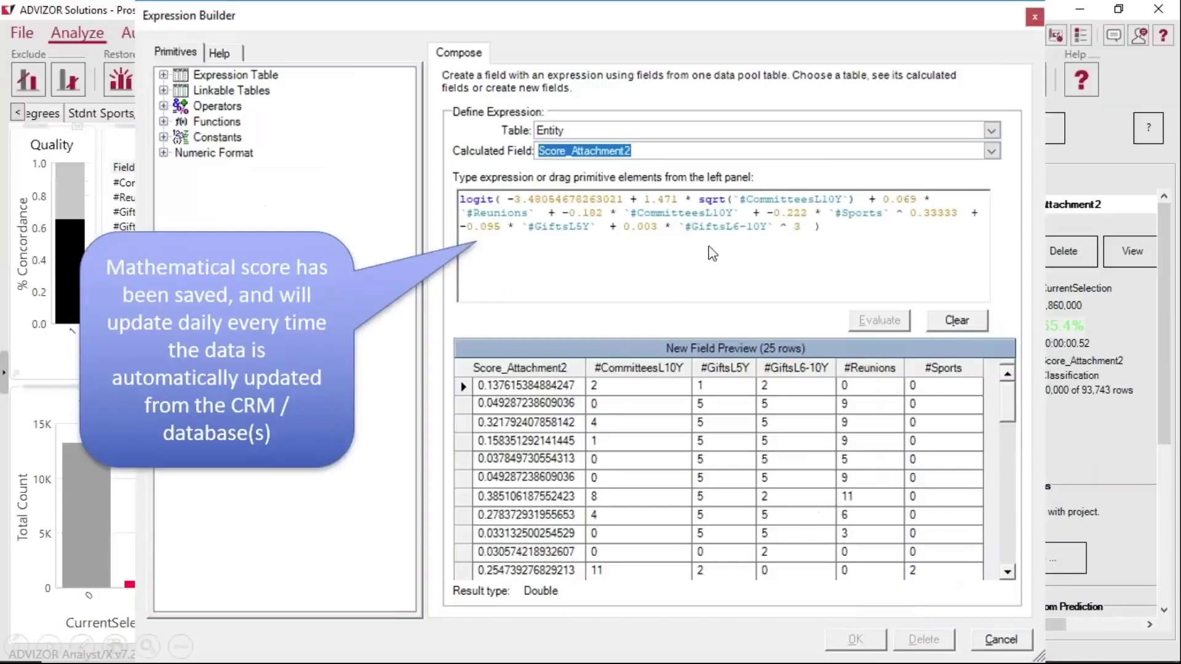